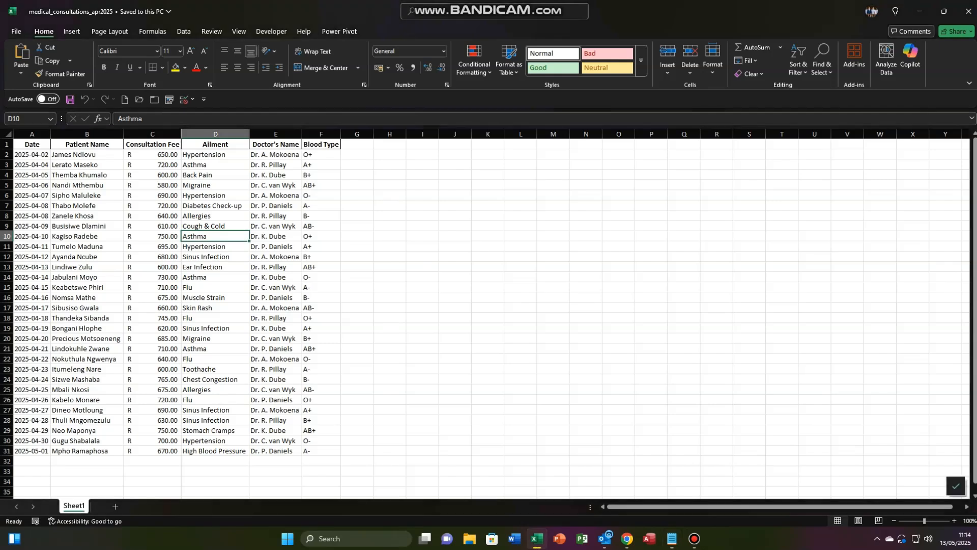
- Widen the Date column so the dates have more room beside the patient names
{"action": "left_click_drag", "start_coordinate": [51, 133], "coordinate": [71, 134]}
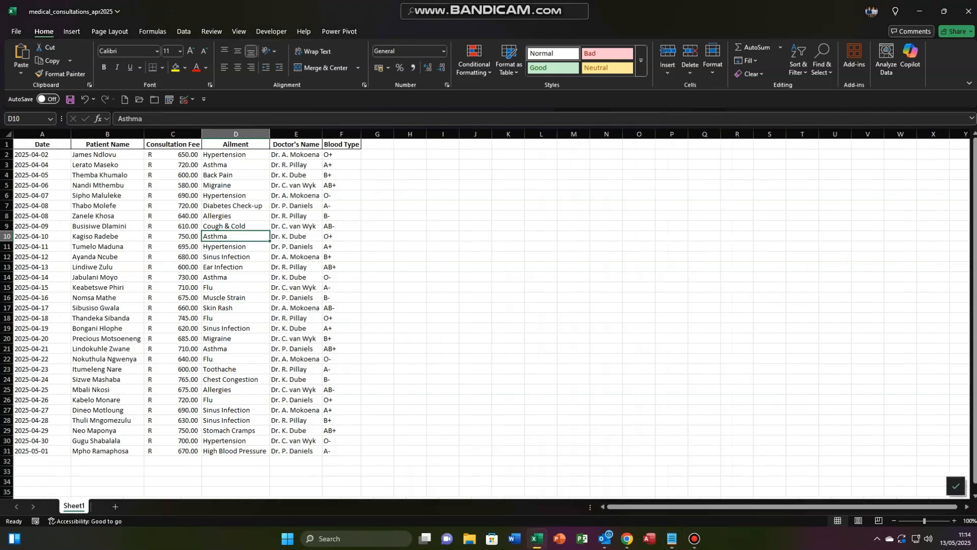
{"action": "left_click", "coordinate": [43, 165]}
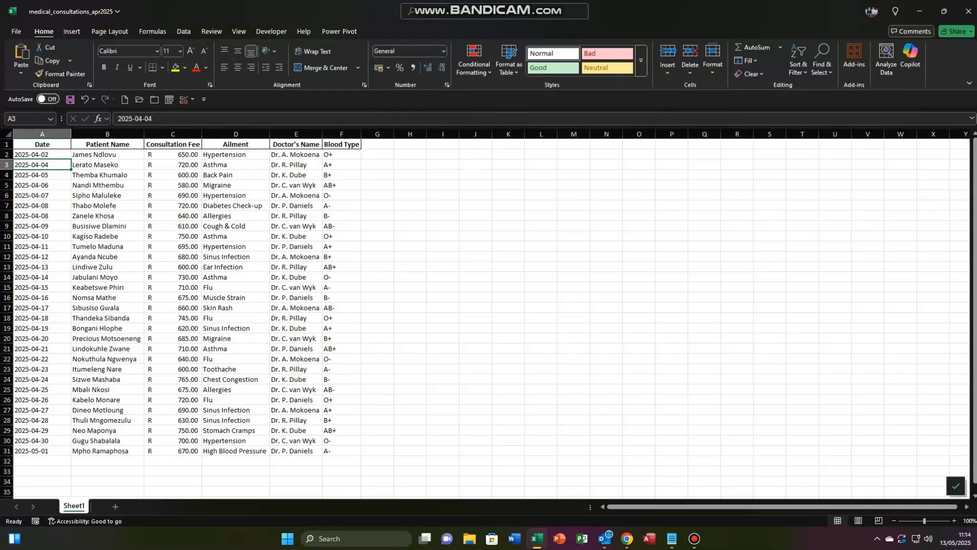
{"action": "scroll", "coordinate": [197, 316], "scroll_direction": "up", "scroll_amount": 4}
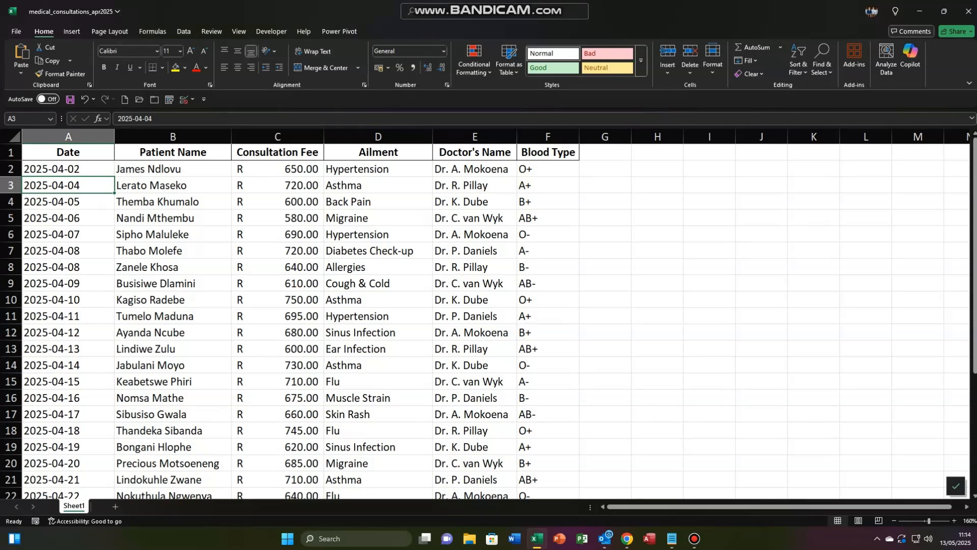
- Examine the repeated entries in the Doctor's Name column and the empty cells beside the table
{"action": "left_click", "coordinate": [474, 169]}
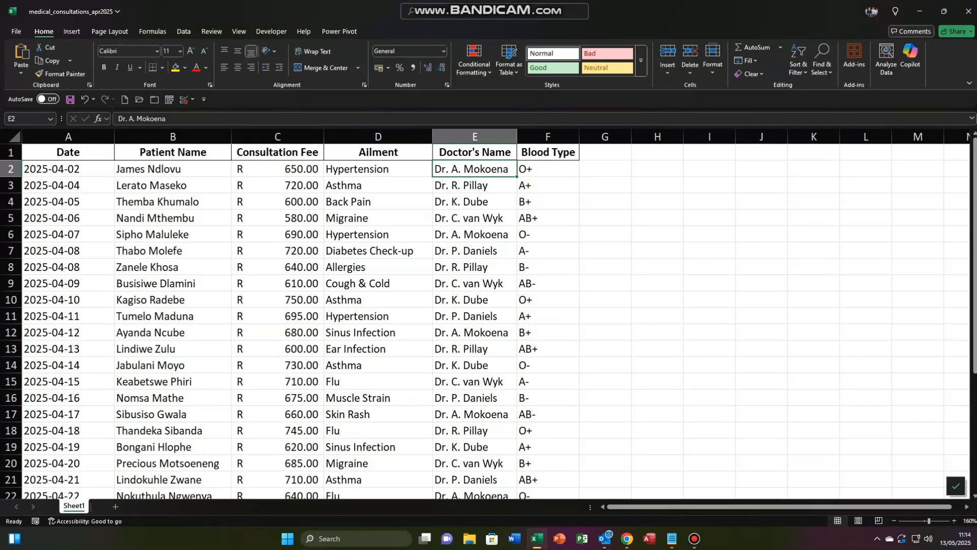
{"action": "left_click", "coordinate": [605, 152]}
{"action": "left_click", "coordinate": [605, 169]}
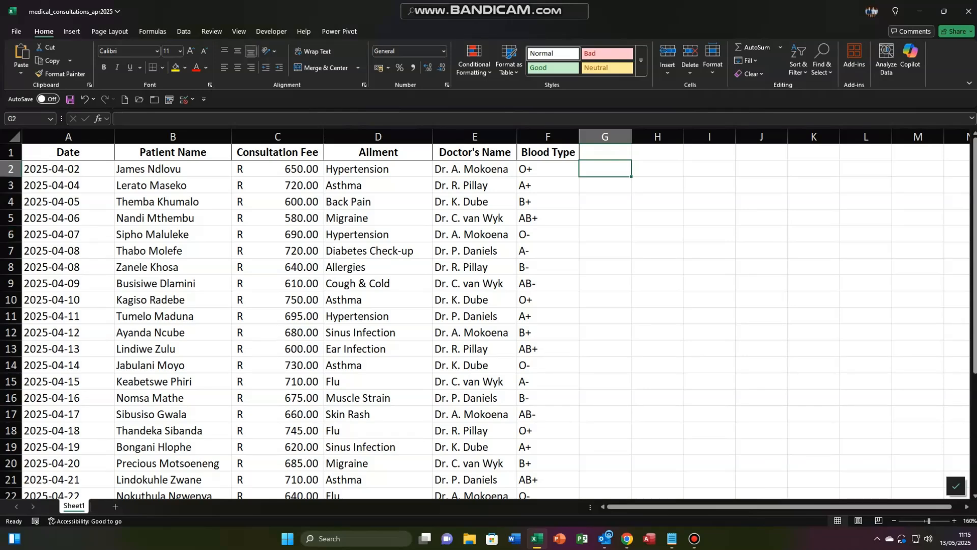
{"action": "left_click_drag", "start_coordinate": [761, 201], "coordinate": [916, 267]}
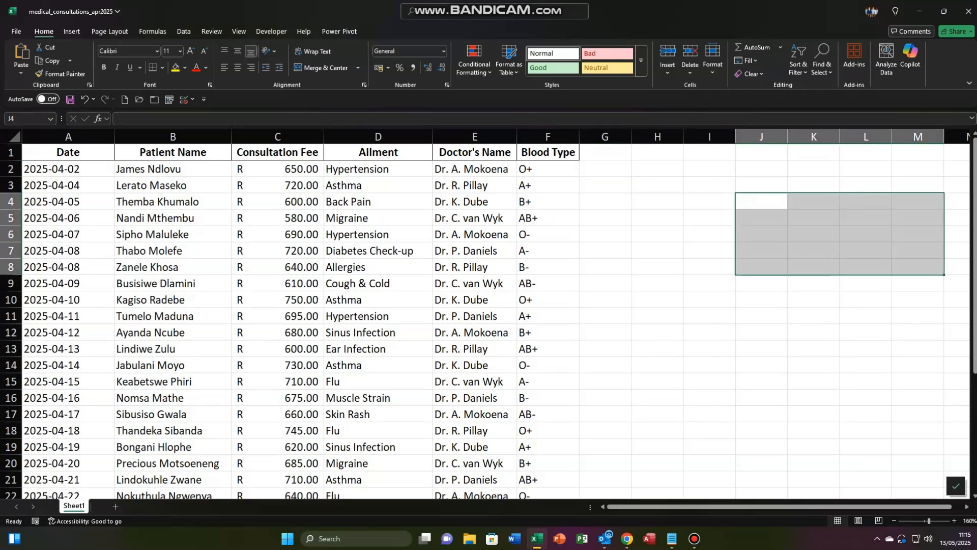
{"action": "left_click_drag", "start_coordinate": [605, 152], "coordinate": [608, 318]}
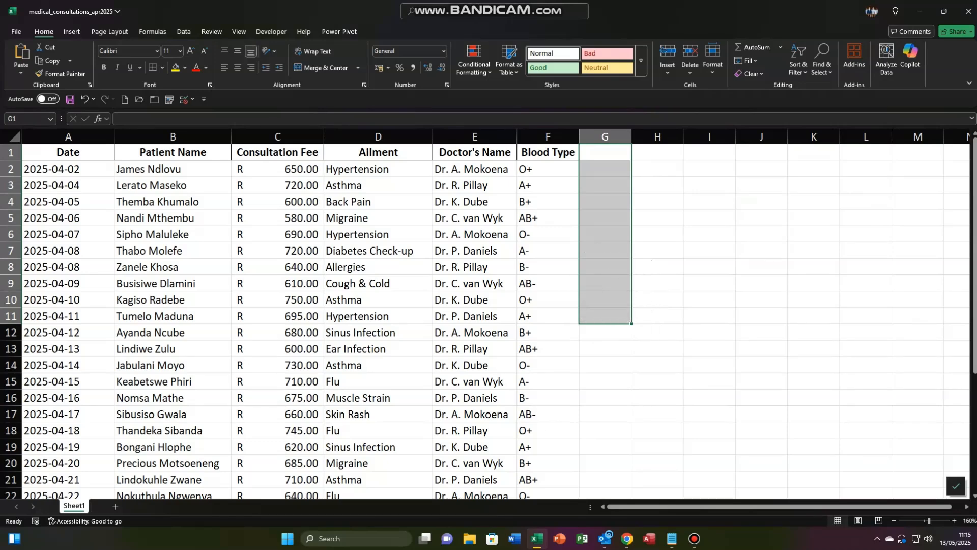
{"action": "left_click_drag", "start_coordinate": [474, 168], "coordinate": [474, 381]}
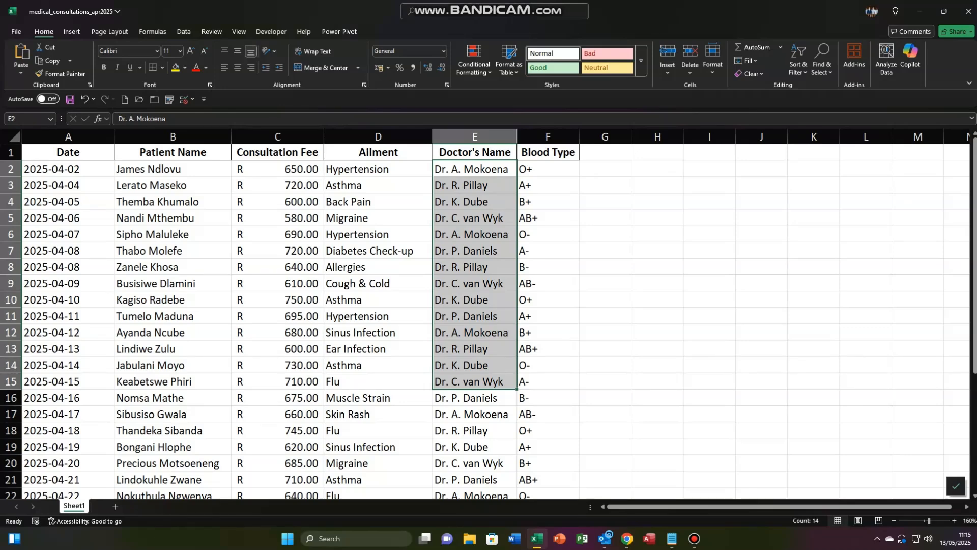
{"action": "left_click_drag", "start_coordinate": [761, 202], "coordinate": [865, 283]}
{"action": "left_click", "coordinate": [761, 202]}
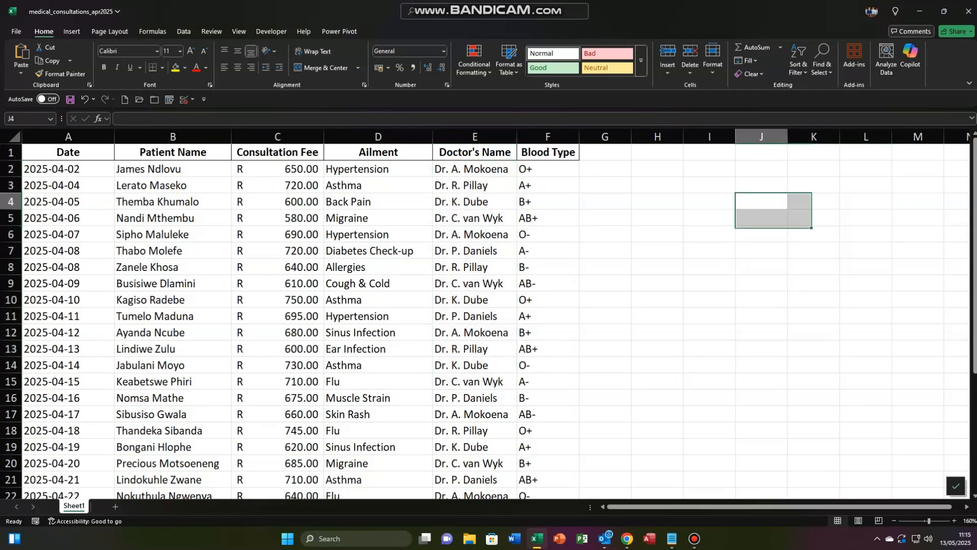
{"action": "left_click_drag", "start_coordinate": [813, 218], "coordinate": [761, 283]}
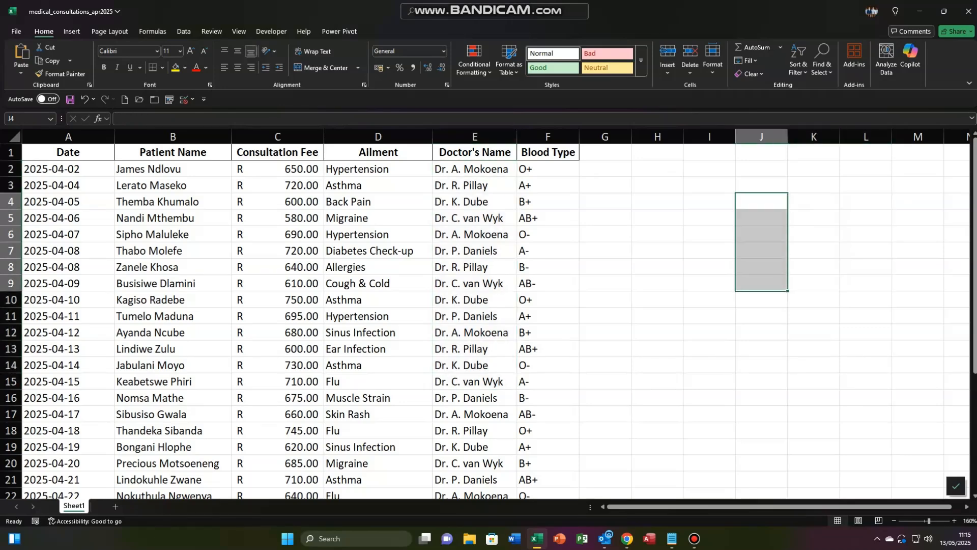
{"action": "left_click", "coordinate": [475, 266]}
{"action": "left_click", "coordinate": [475, 186]}
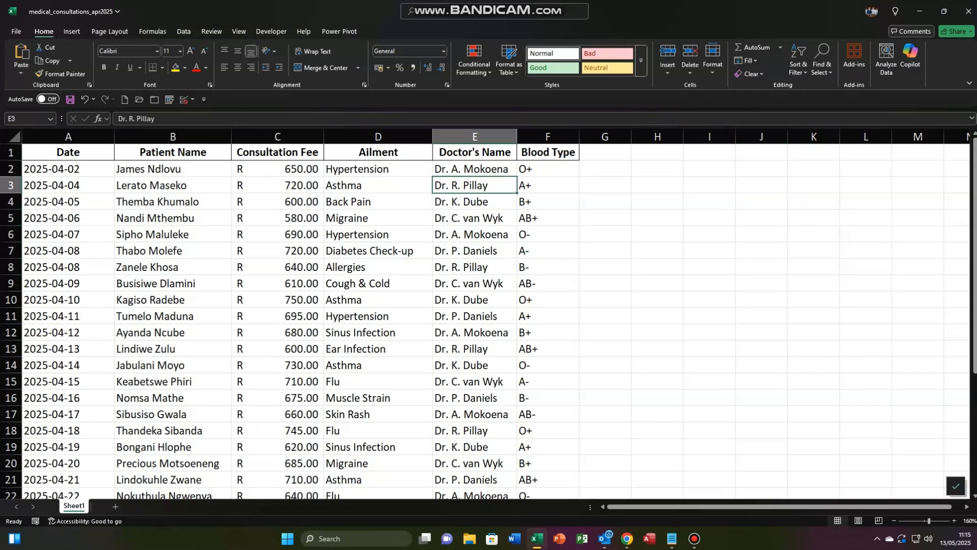
{"action": "left_click", "coordinate": [474, 299]}
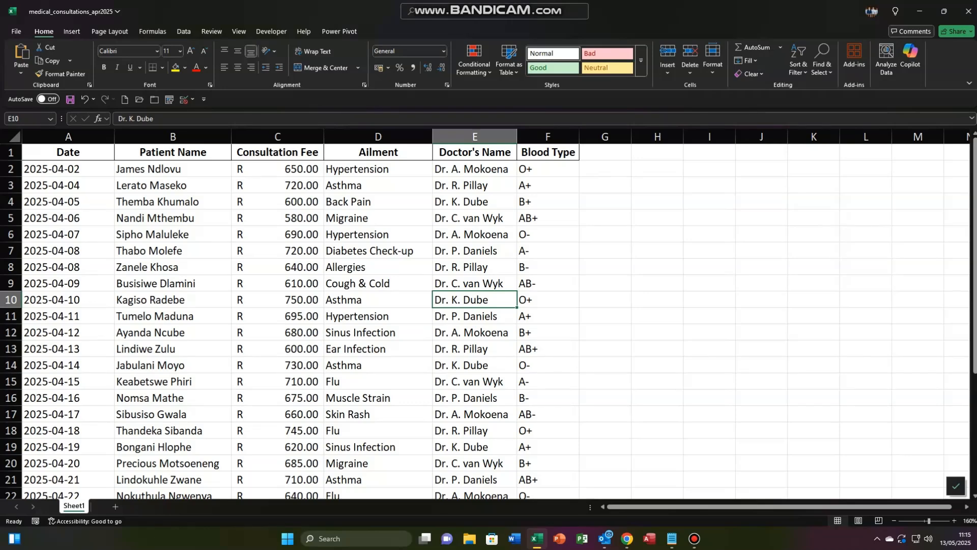
{"action": "left_click", "coordinate": [68, 168]}
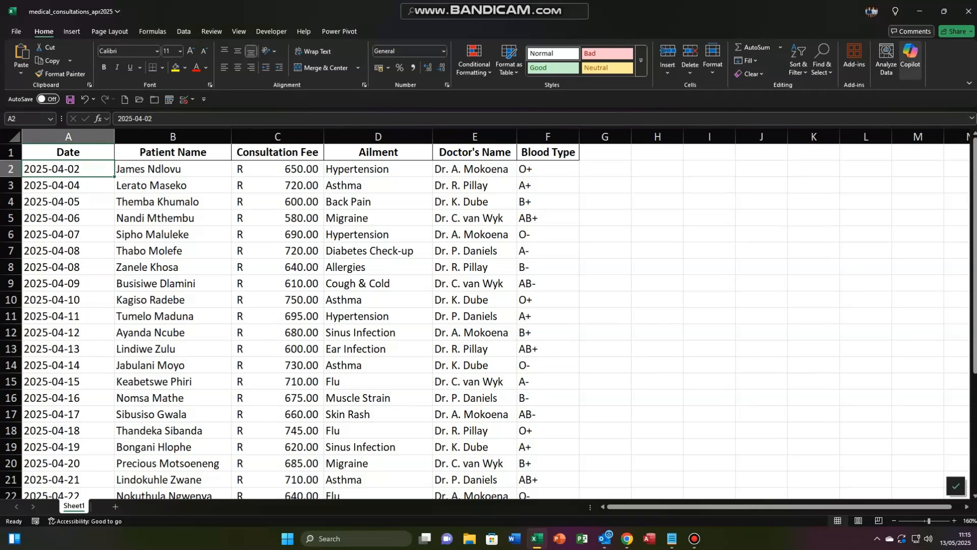
{"action": "key", "text": "ctrl"}
{"action": "key", "text": "ctrl"}
{"action": "key", "text": "ctrl"}
{"action": "key", "text": "ctrl"}
{"action": "key", "text": "ctrl"}
{"action": "key", "text": "ctrl"}
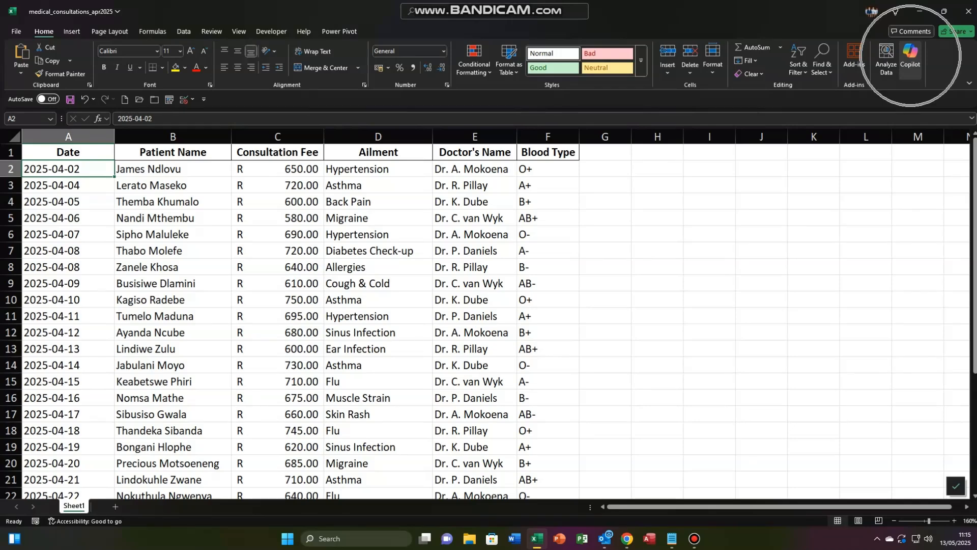
{"action": "key", "text": "ctrl"}
{"action": "key", "text": "ctrl"}
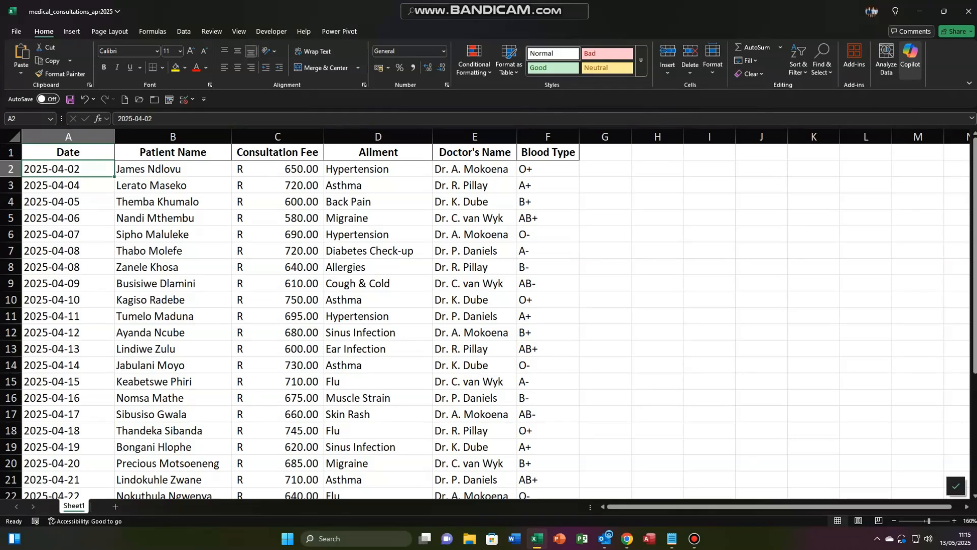
- Open Copilot and turn on AutoSave by uploading the workbook to the personal OneDrive
{"action": "left_click", "coordinate": [910, 56]}
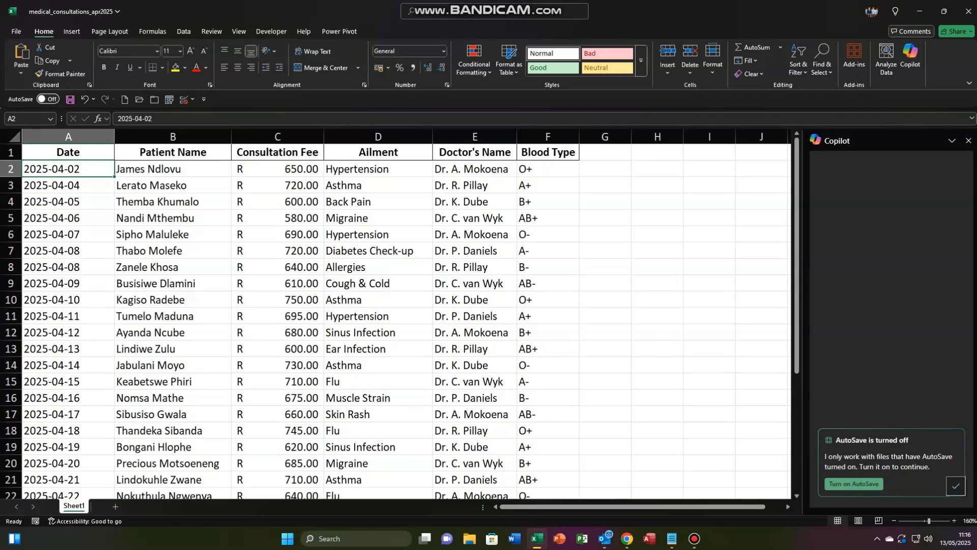
{"action": "left_click", "coordinate": [855, 483]}
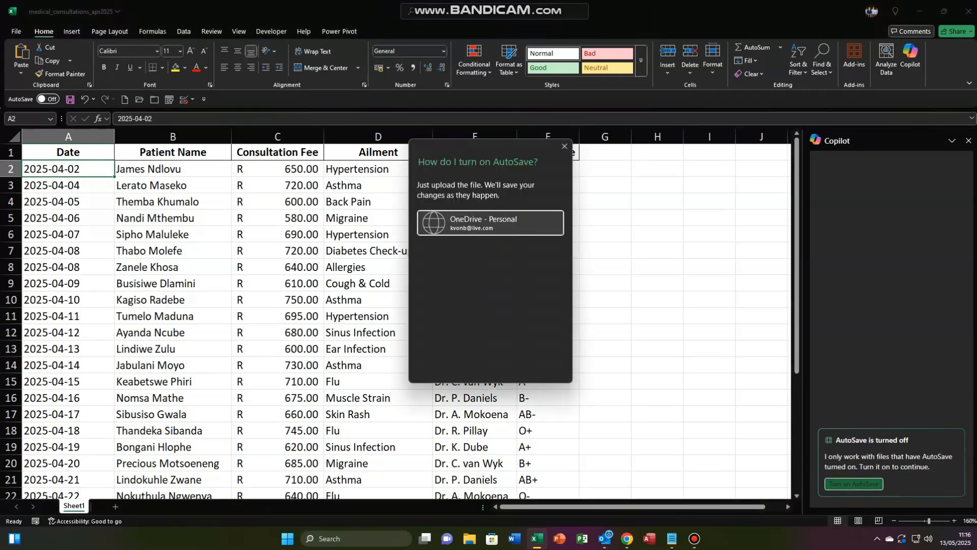
{"action": "left_click", "coordinate": [490, 223]}
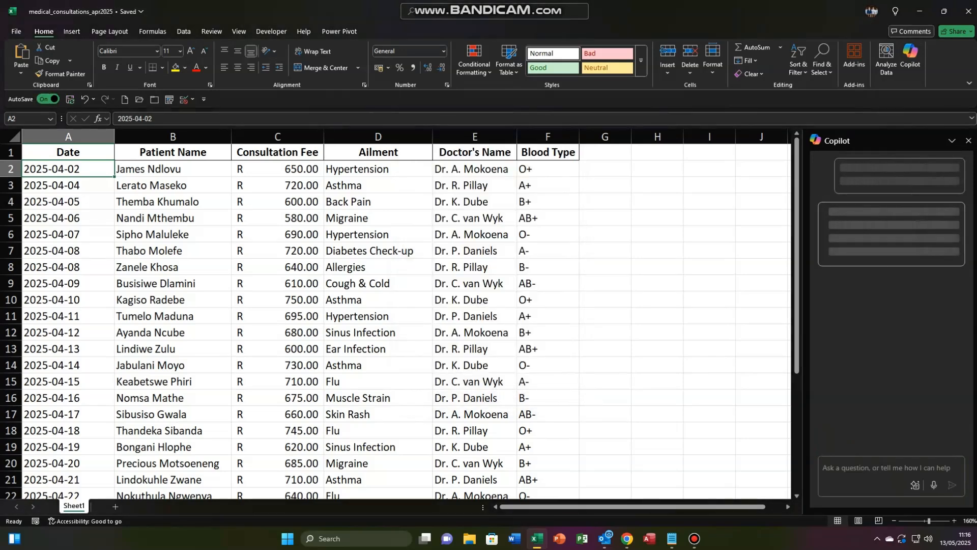
- Select the whole consultation table A1:F31 to check its extent, then return to a single cell
{"action": "left_click_drag", "start_coordinate": [68, 152], "coordinate": [580, 471]}
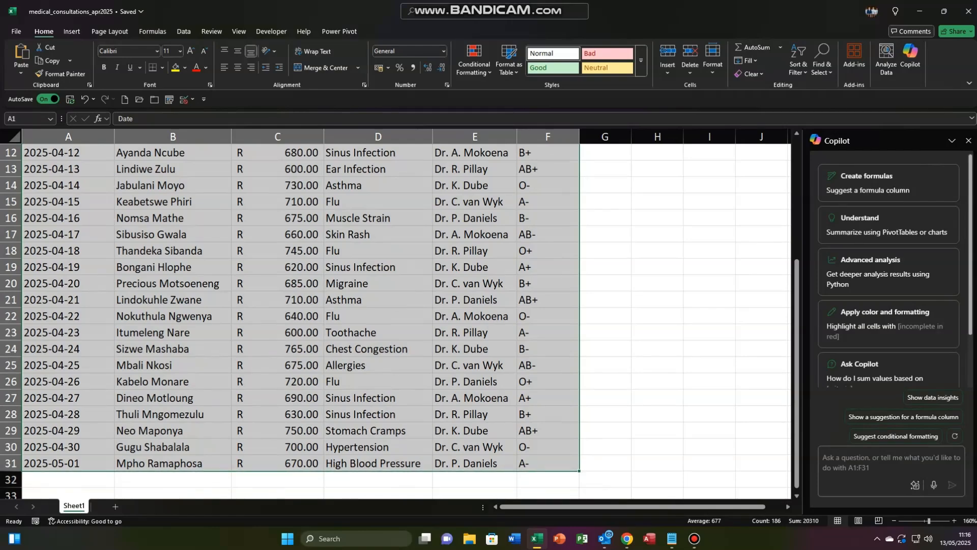
{"action": "scroll", "coordinate": [580, 472], "scroll_direction": "up", "scroll_amount": 4}
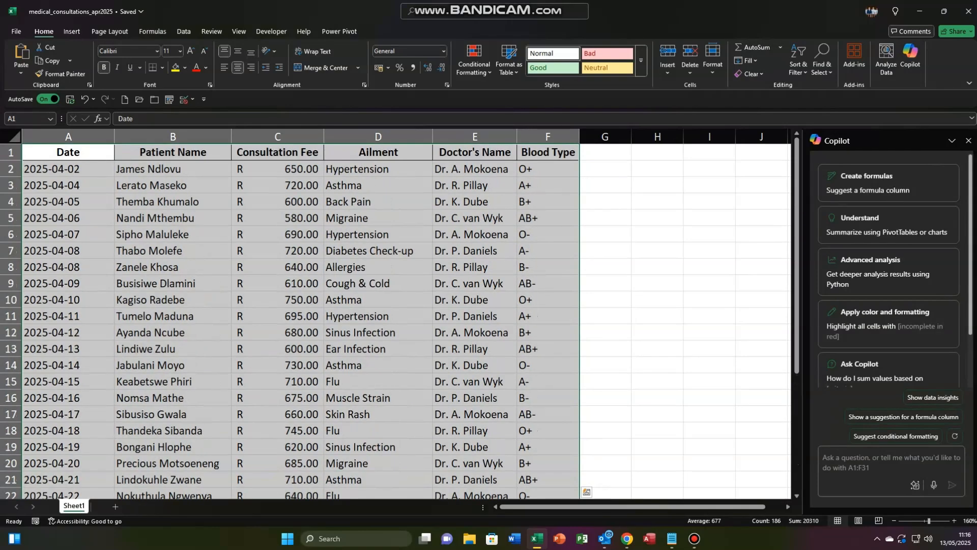
{"action": "left_click", "coordinate": [183, 204]}
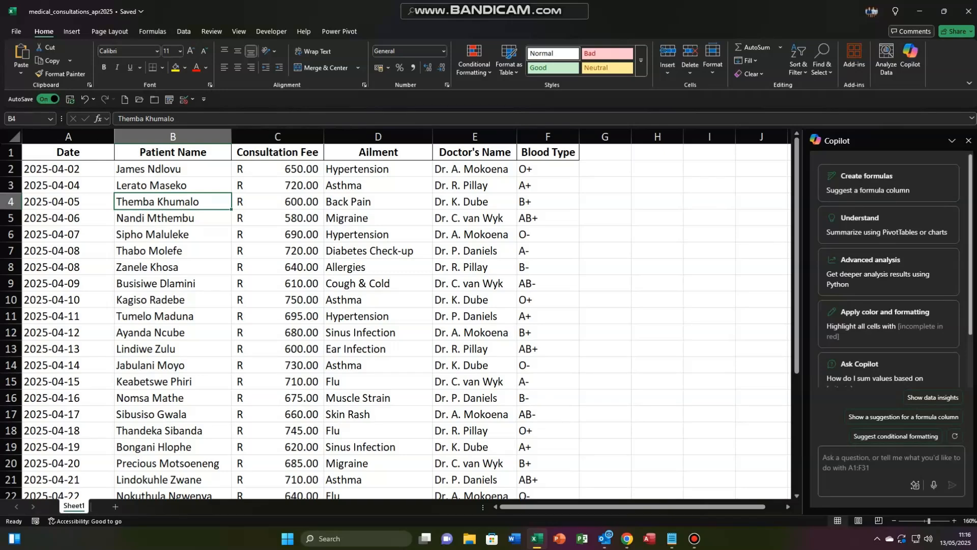
- Ask Copilot "Can you convert the format of cells a2:a31 to date format"
{"action": "left_click", "coordinate": [890, 462]}
{"action": "type", "text": "Ca"}
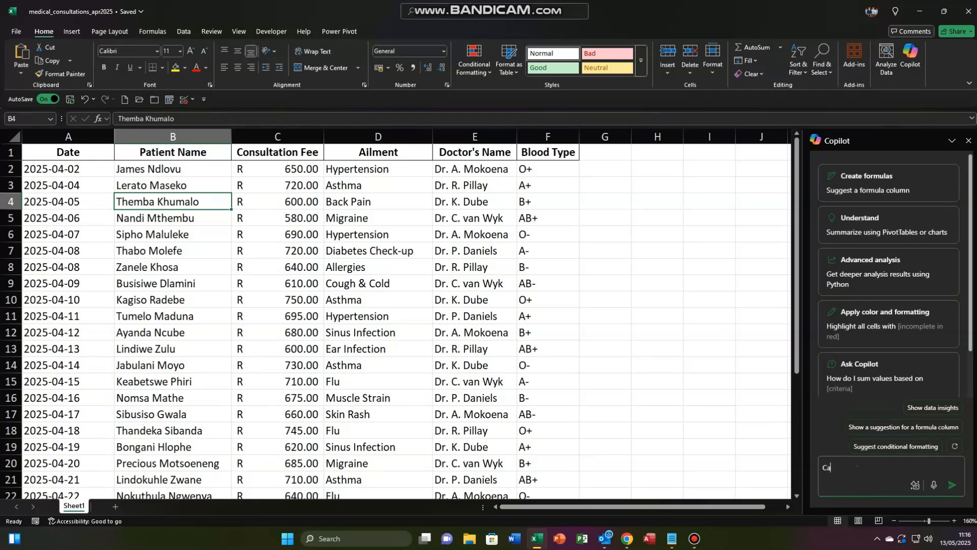
{"action": "type", "text": "n you convert the format of cells a2"}
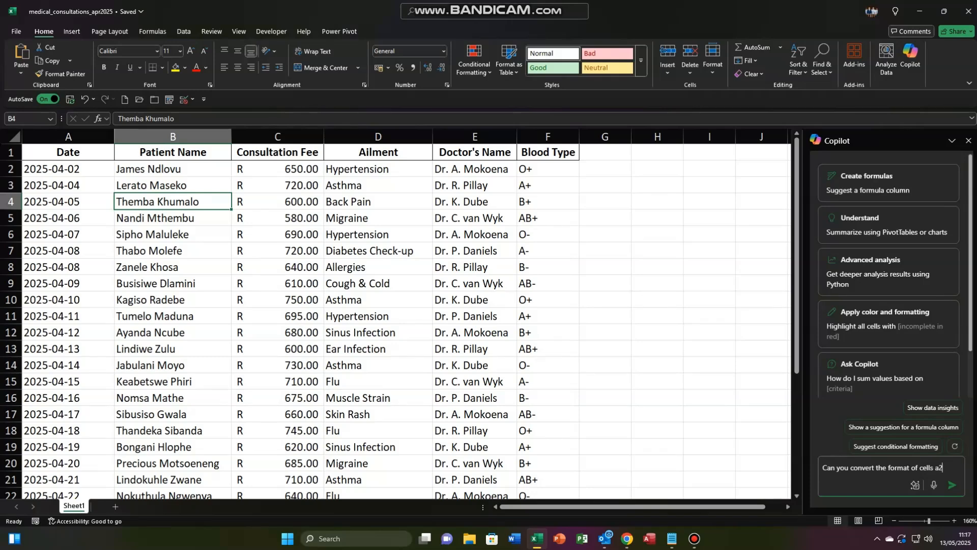
{"action": "type", "text": ":a31 to date format"}
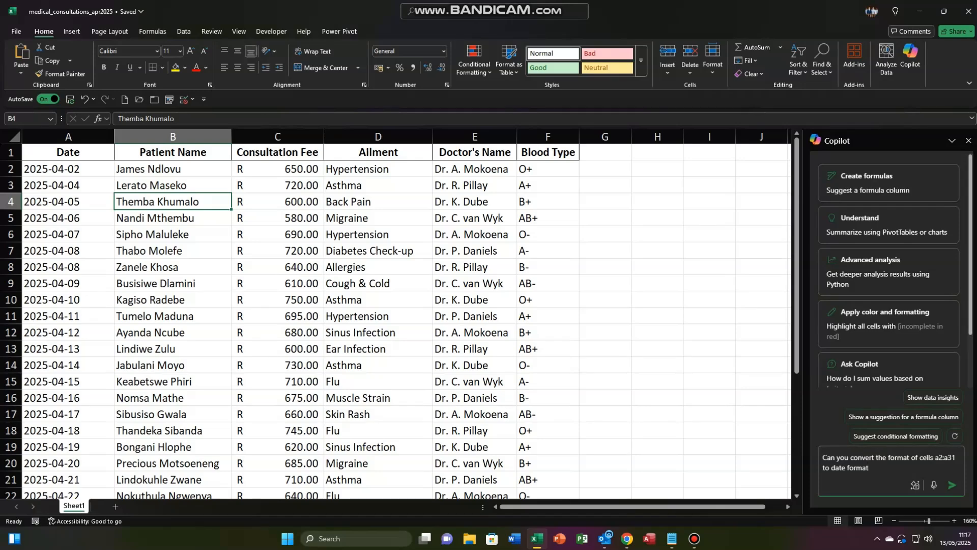
{"action": "key", "text": "Return"}
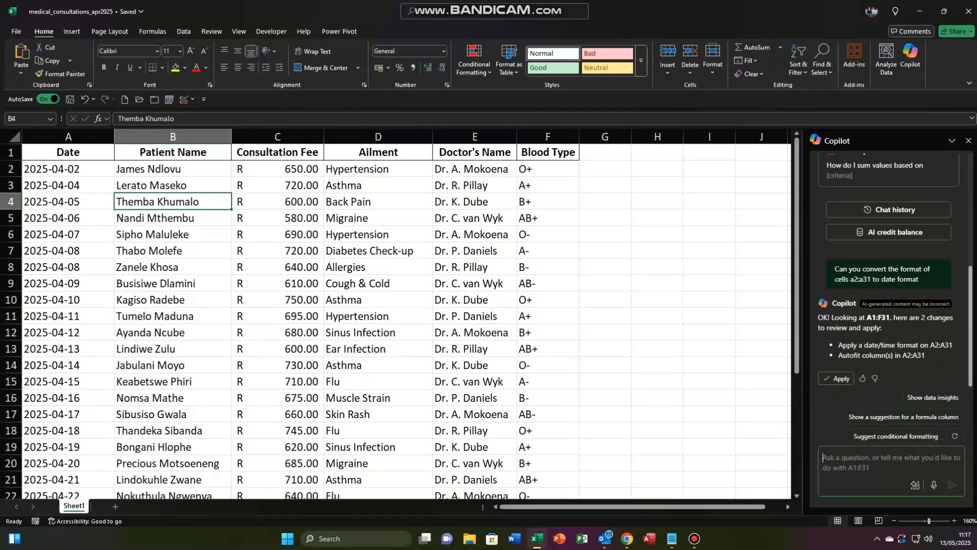
- Apply Copilot's proposed date format and autofit to A2:A31, and widen the Date column slightly
{"action": "left_click", "coordinate": [836, 378]}
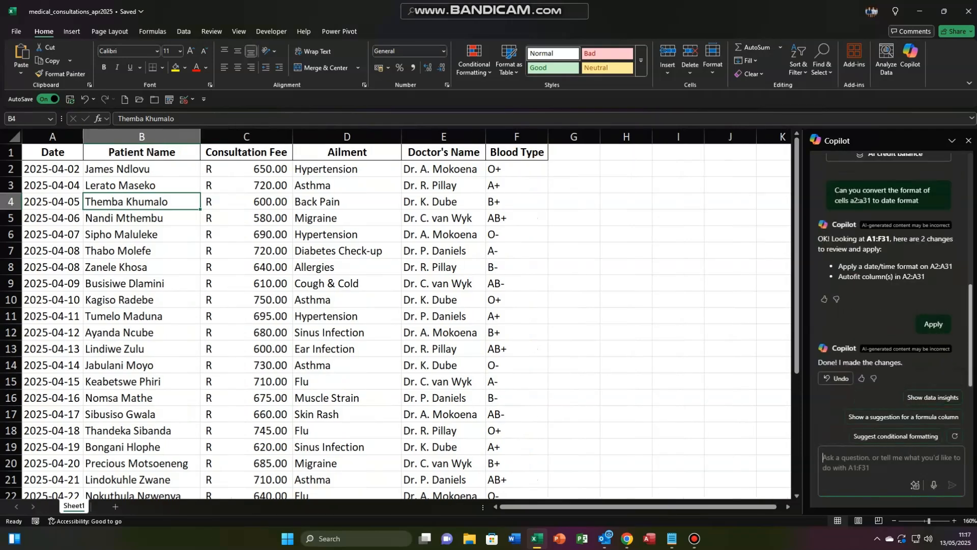
{"action": "left_click", "coordinate": [52, 169]}
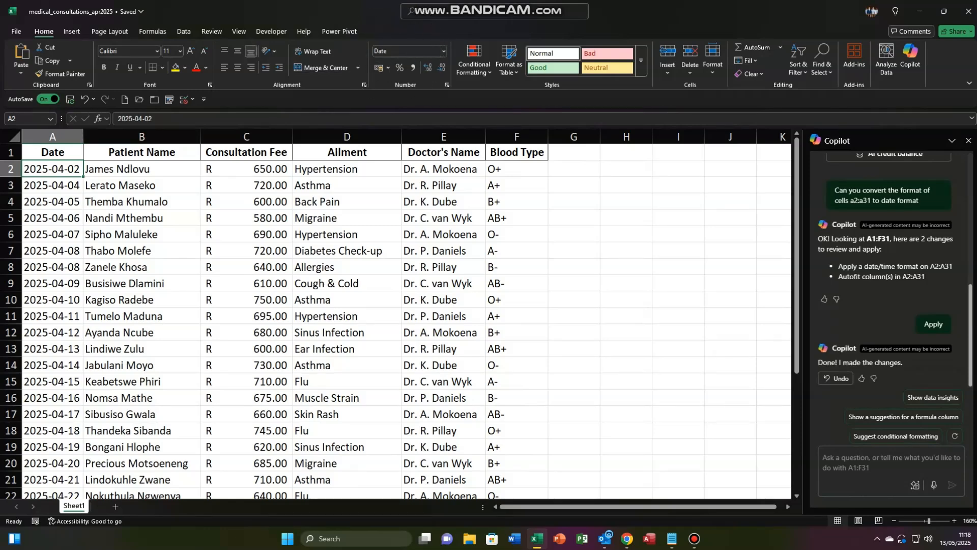
{"action": "left_click_drag", "start_coordinate": [83, 136], "coordinate": [106, 136]}
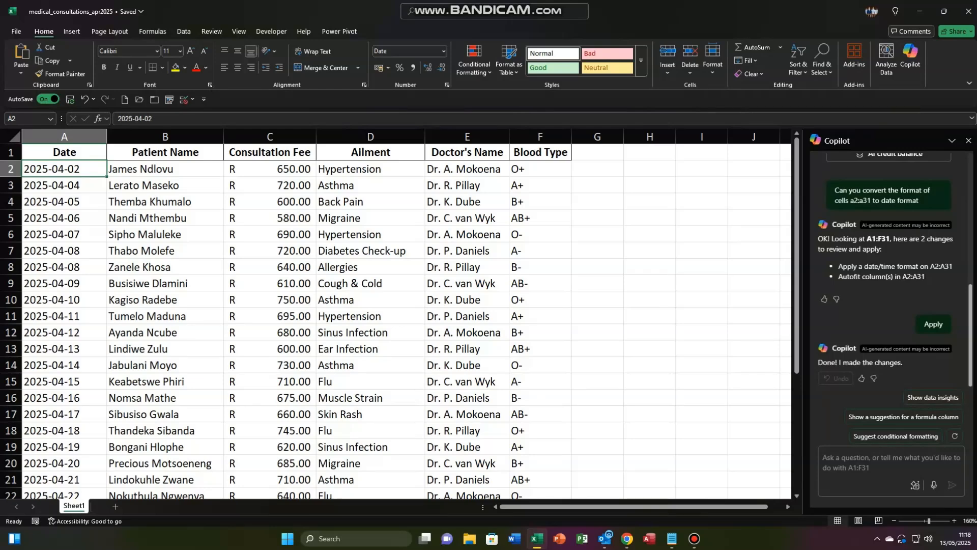
- Ask Copilot "Can you add a column assigning a doctor id associated with the doctor's name in E2:e31"
{"action": "key", "text": "alt+Tab"}
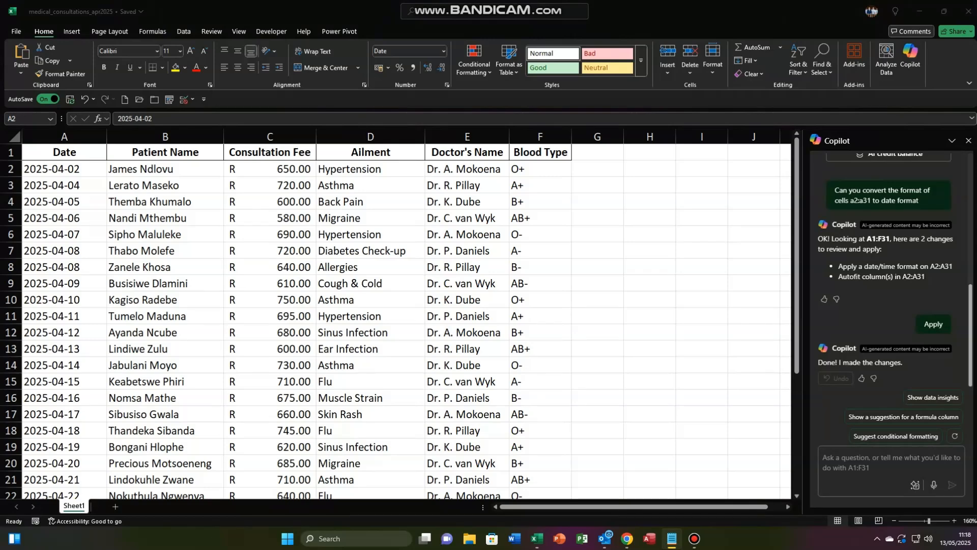
{"action": "key", "text": "alt+Tab"}
{"action": "type", "text": "Can you add a column assigning a doctor id associated with the doctor's name."}
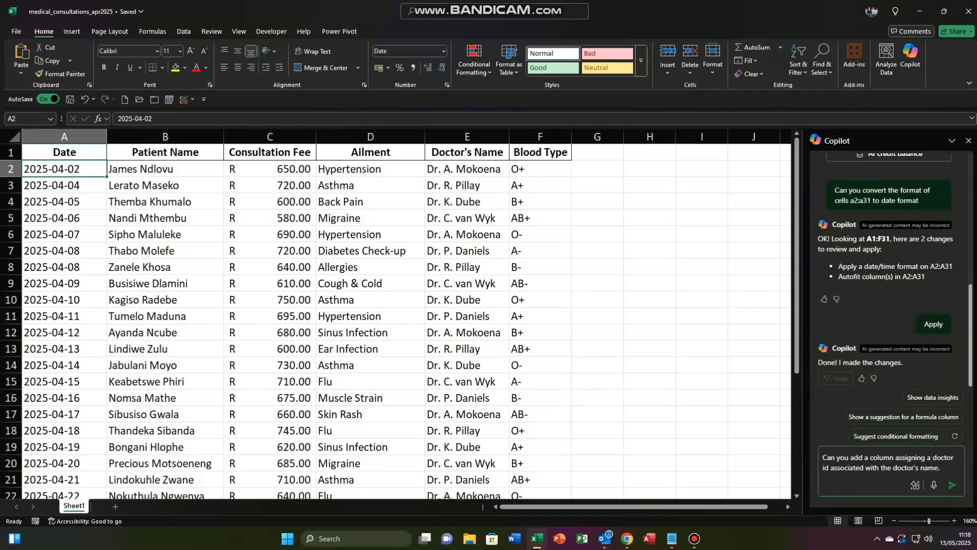
{"action": "key", "text": "BackSpace"}
{"action": "type", "text": "in E2:e31"}
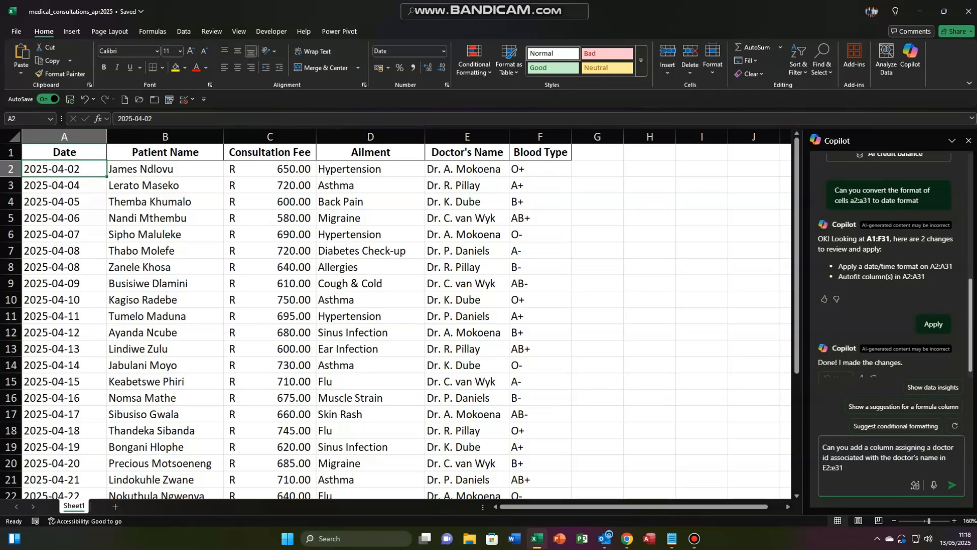
{"action": "key", "text": "Return"}
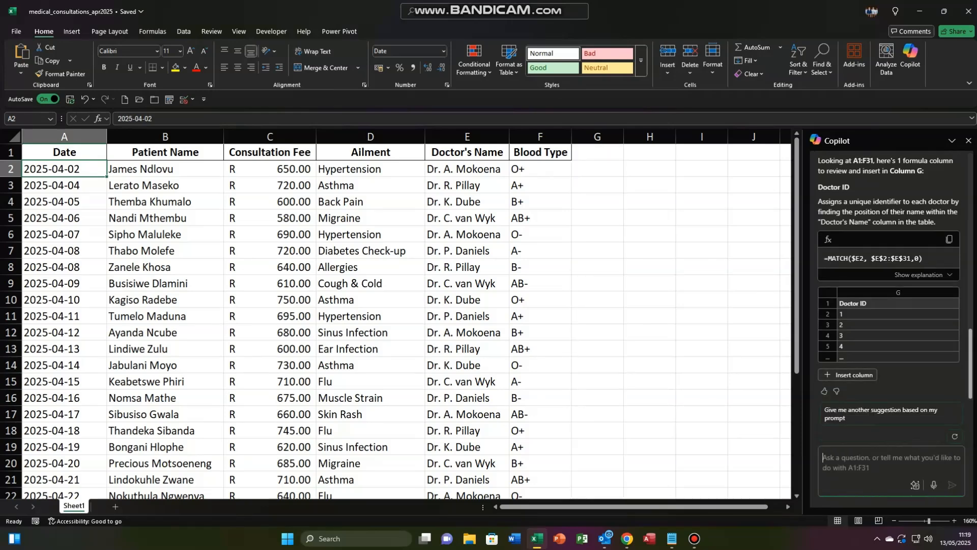
- Ask Copilot "Excellent. Could you change the id to the following format? Doc01 Separate first and surname"
{"action": "mouse_move", "coordinate": [855, 375]}
{"action": "key", "text": "alt+Tab"}
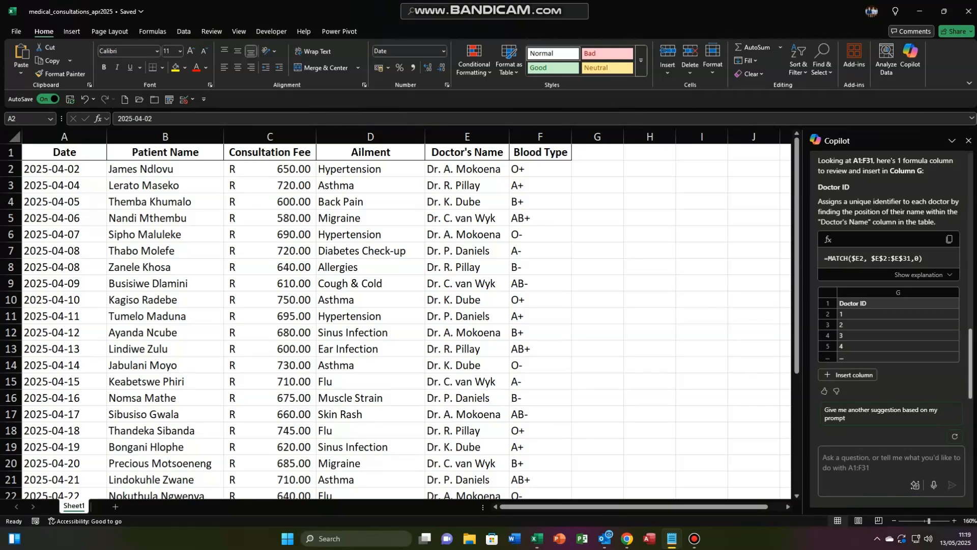
{"action": "key", "text": "alt+Tab"}
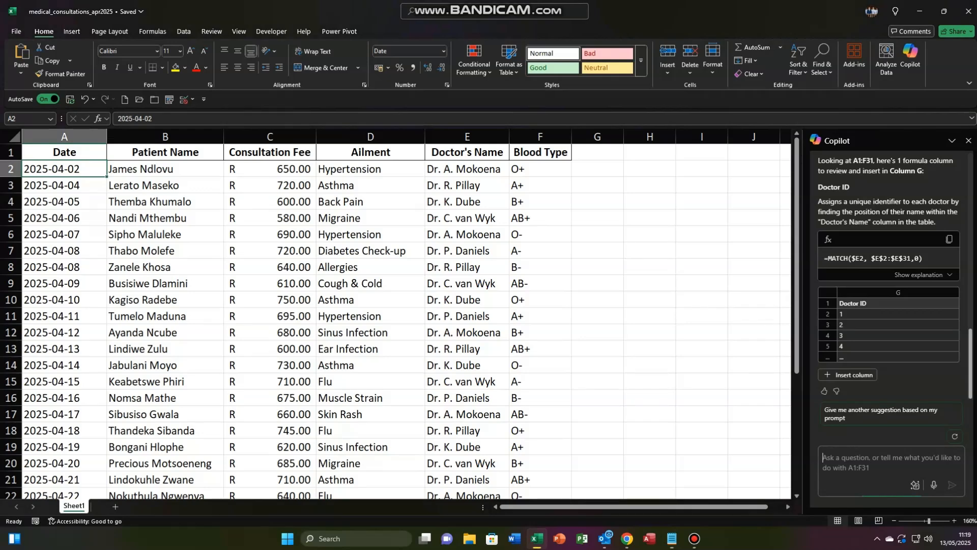
{"action": "type", "text": "Excellent. Could you change the id to the following format? Doc01 Separate first and surname"}
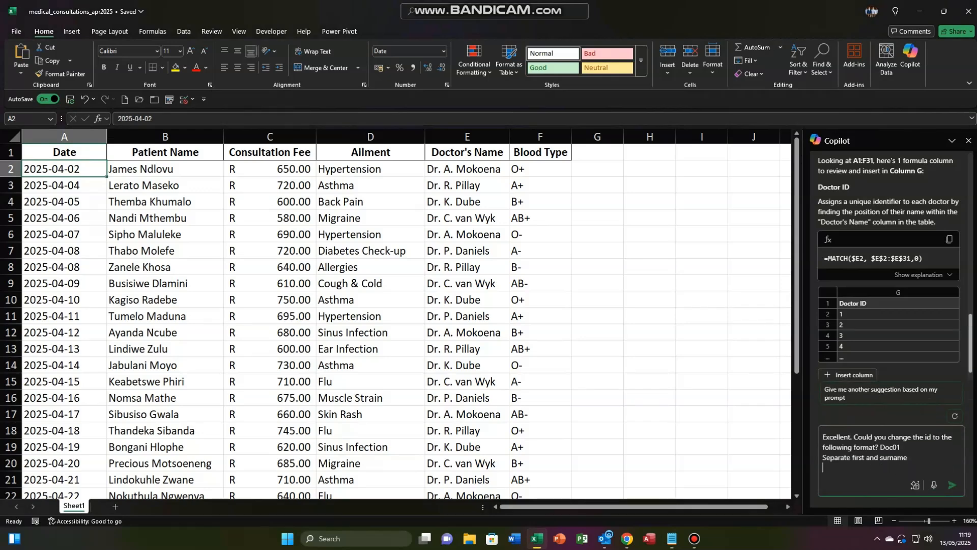
{"action": "key", "text": "Return"}
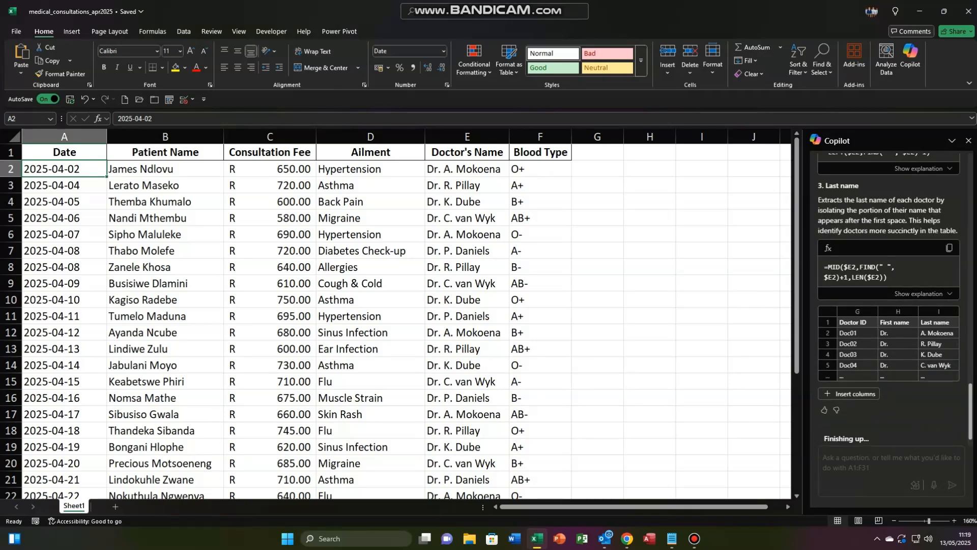
- Insert Copilot's proposed Doctor ID, First name and Last name columns in G:I, and inspect cells H2, I2 and E2
{"action": "left_click", "coordinate": [848, 393]}
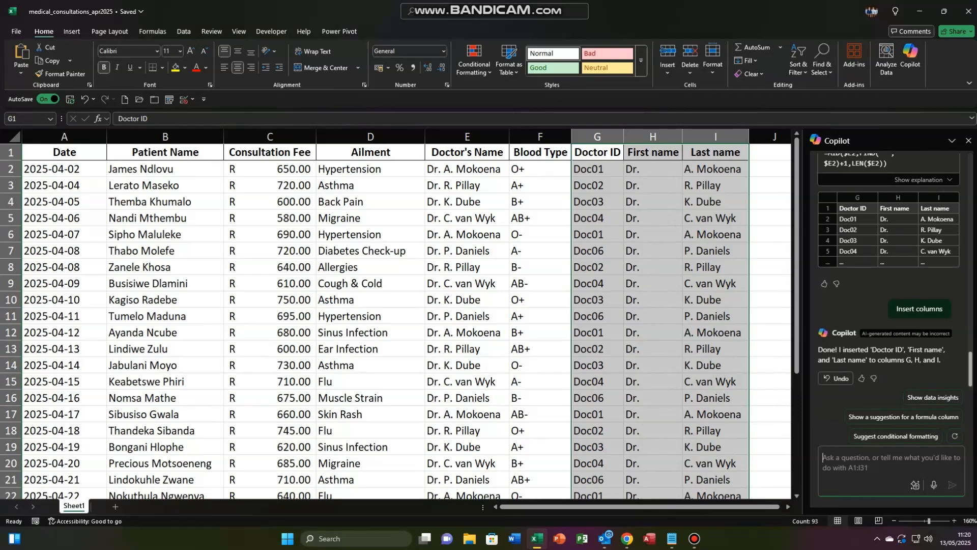
{"action": "left_click", "coordinate": [653, 169]}
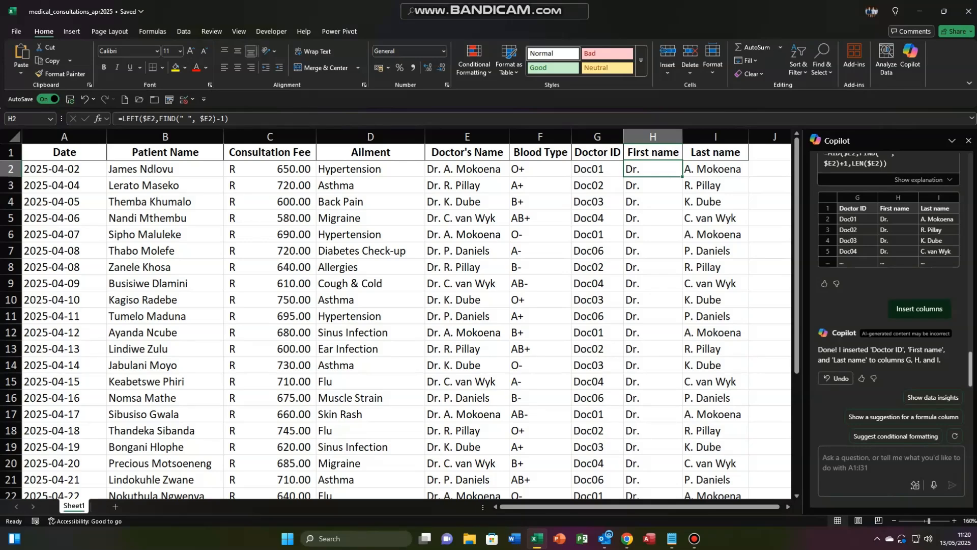
{"action": "left_click", "coordinate": [716, 169]}
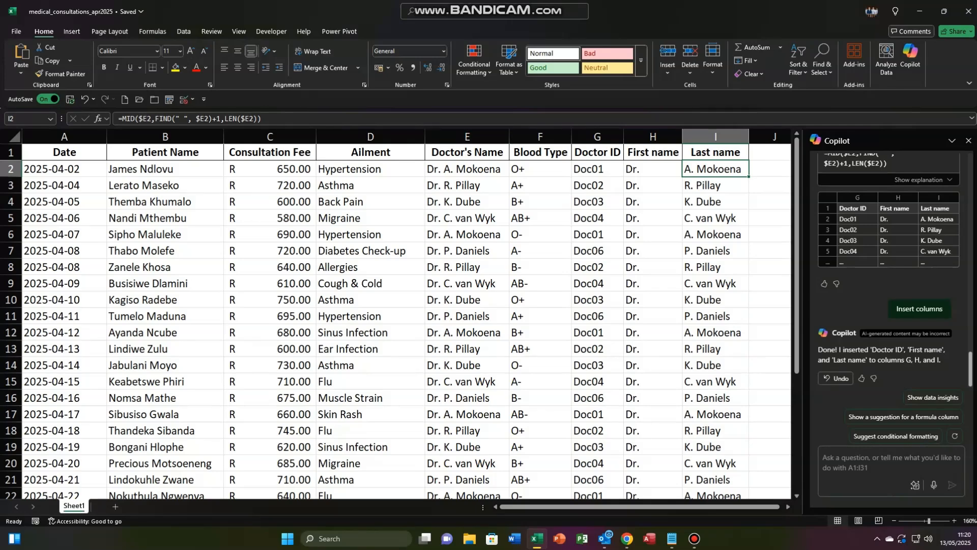
{"action": "left_click", "coordinate": [467, 169]}
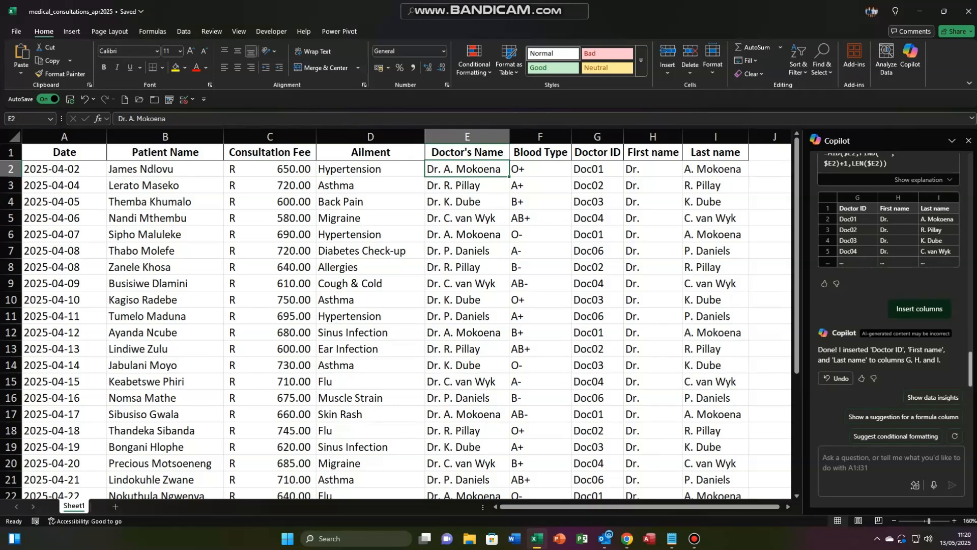
- Enter Doc01 in L3 beside the table and fill the series down to Doc05 in L7
{"action": "left_click_drag", "start_coordinate": [552, 506], "coordinate": [557, 506]}
{"action": "scroll", "coordinate": [402, 315], "scroll_direction": "right", "scroll_amount": 3}
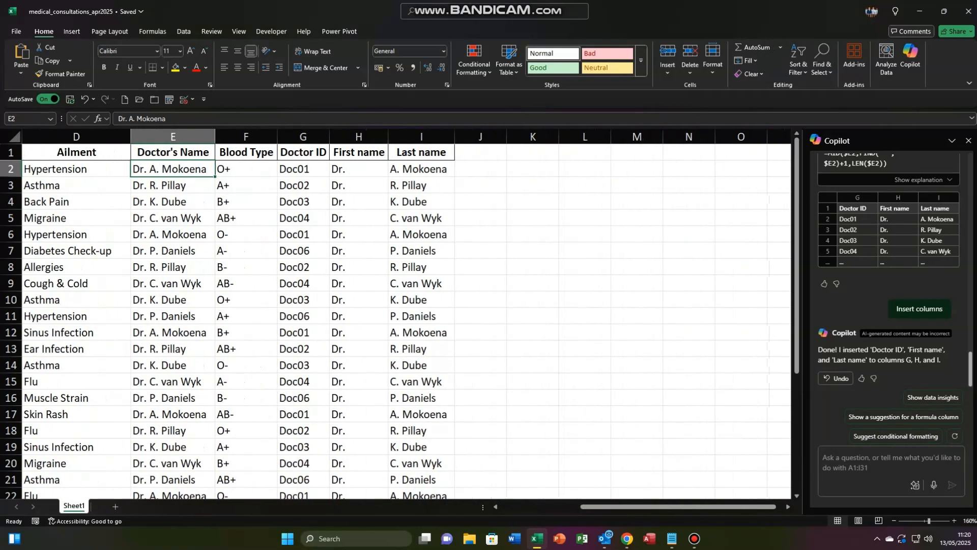
{"action": "left_click", "coordinate": [585, 185]}
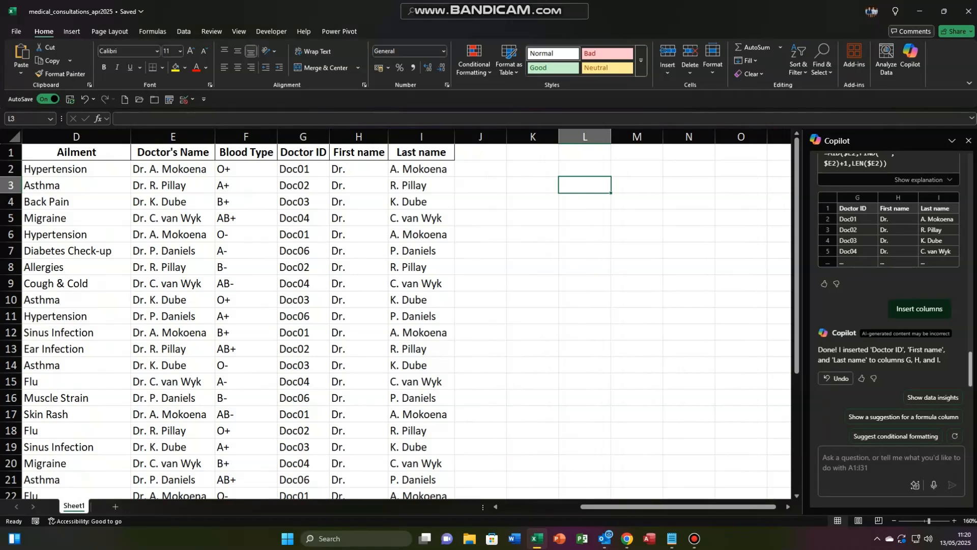
{"action": "type", "text": "Doc01"}
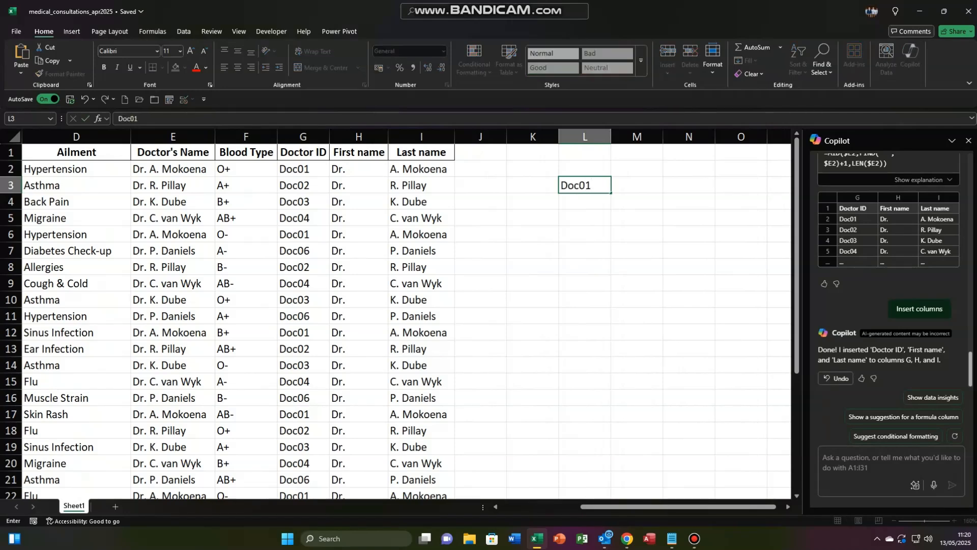
{"action": "left_click_drag", "start_coordinate": [610, 192], "coordinate": [617, 257]}
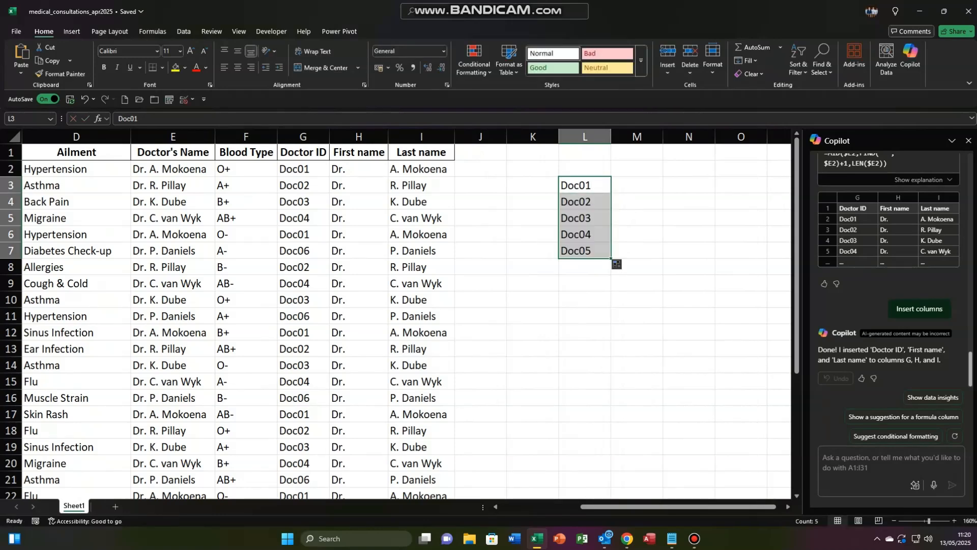
{"action": "left_click", "coordinate": [636, 185]}
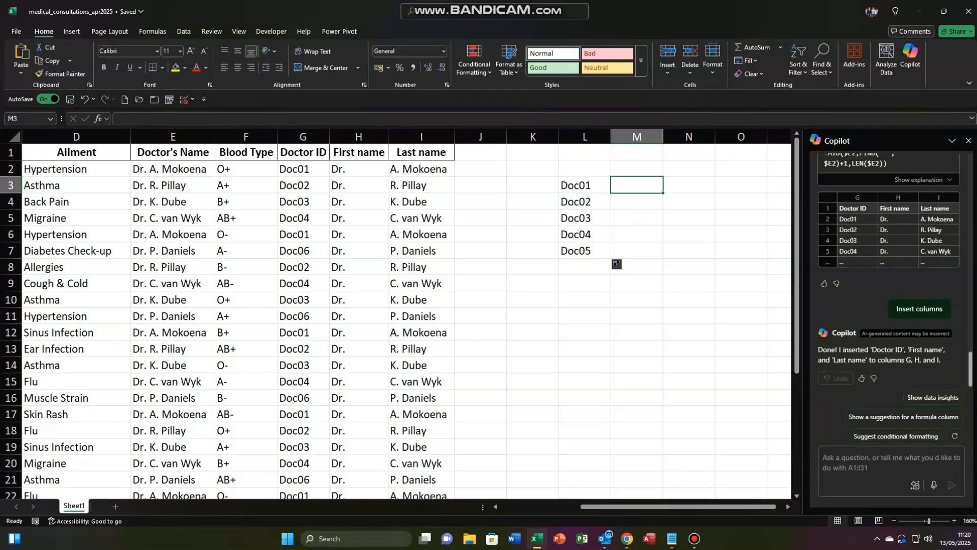
- Draft the Copilot prompt "in cells m4:m8, use xlookup to render doctor's names associated with l4:l8 from the table a1:g31"
{"action": "key", "text": "alt+Tab"}
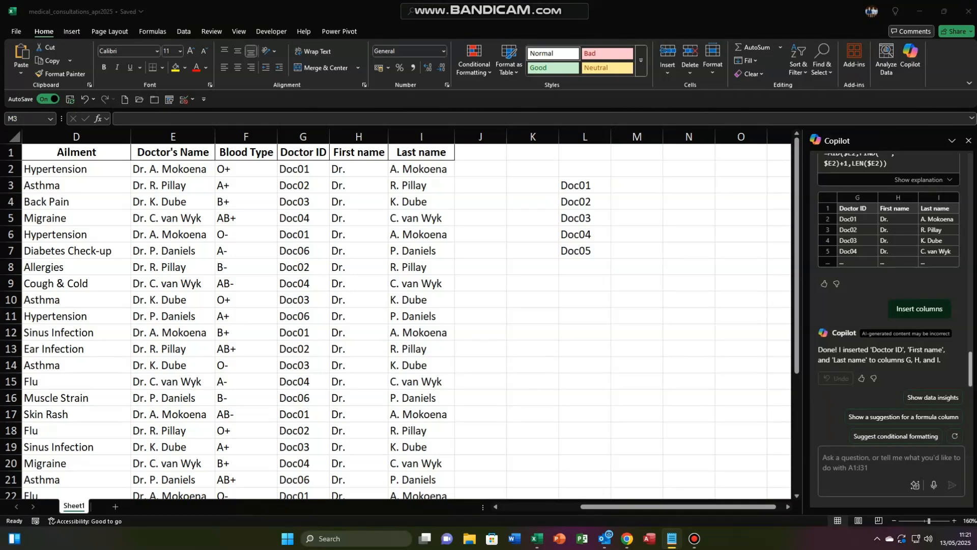
{"action": "key", "text": "alt+Tab"}
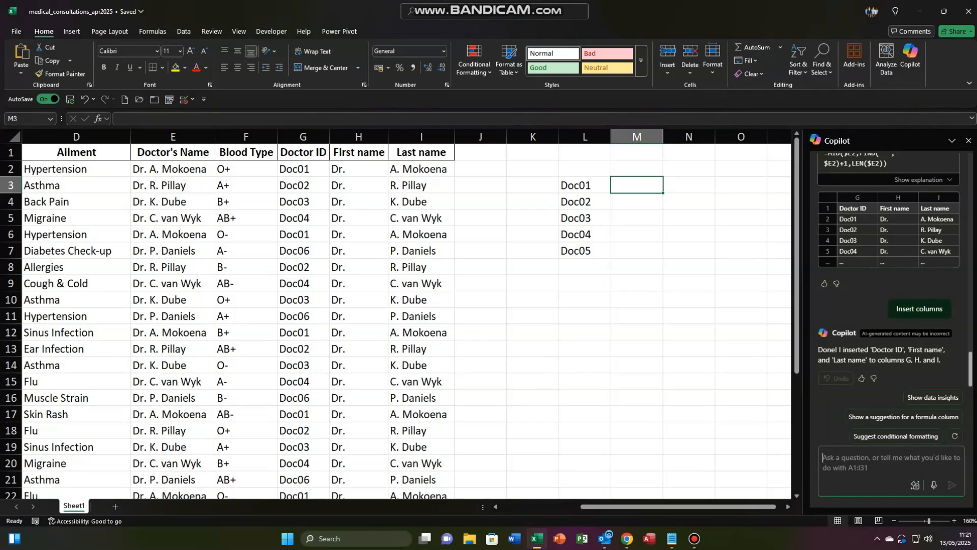
{"action": "type", "text": "in cells m4:m8, use xlookup to render doctor's names associated with l4:l8 from the table a1:g31"}
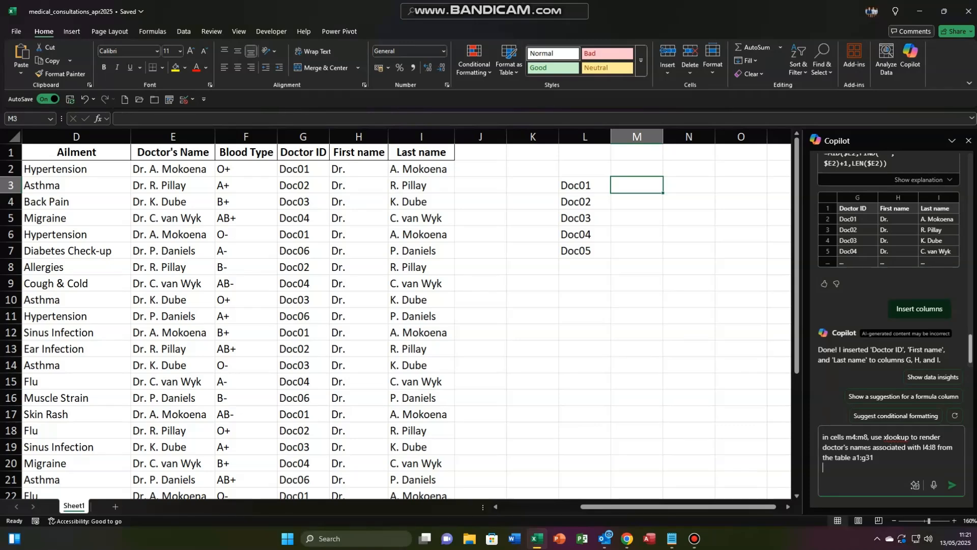
- Move the doctor ID list down one row to L4:L8 and send the drafted XLOOKUP prompt to Copilot
{"action": "left_click_drag", "start_coordinate": [584, 185], "coordinate": [585, 274]}
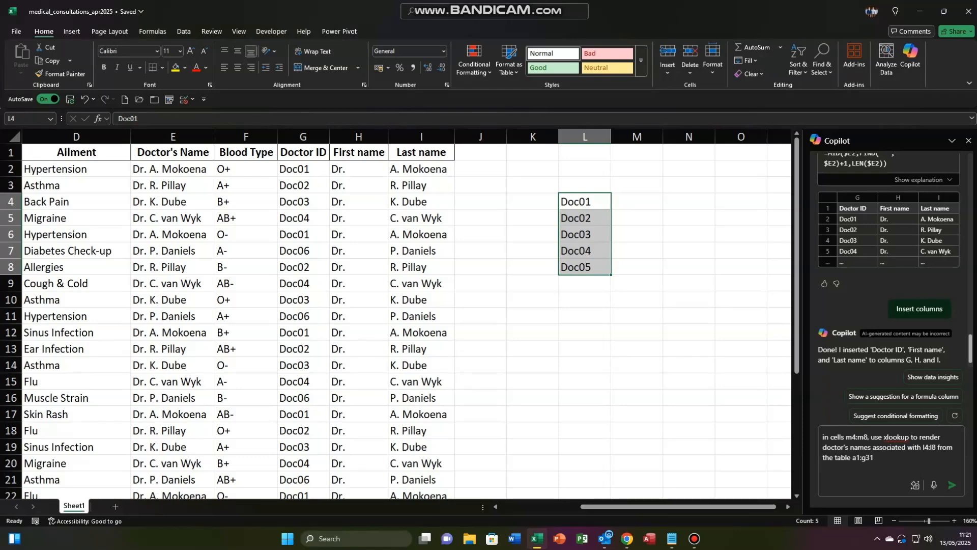
{"action": "left_click_drag", "start_coordinate": [607, 506], "coordinate": [608, 506]}
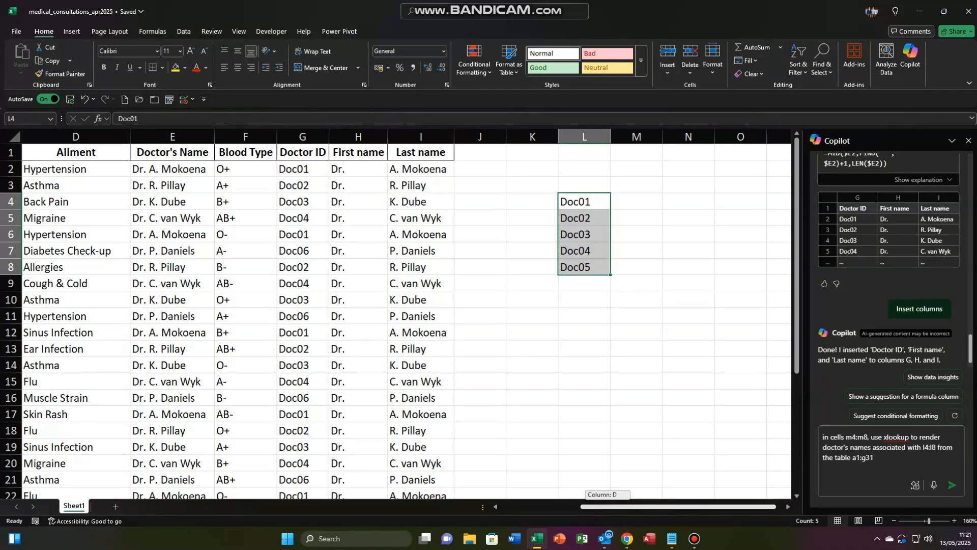
{"action": "left_click_drag", "start_coordinate": [636, 201], "coordinate": [636, 267]}
{"action": "left_click_drag", "start_coordinate": [607, 506], "coordinate": [547, 507]}
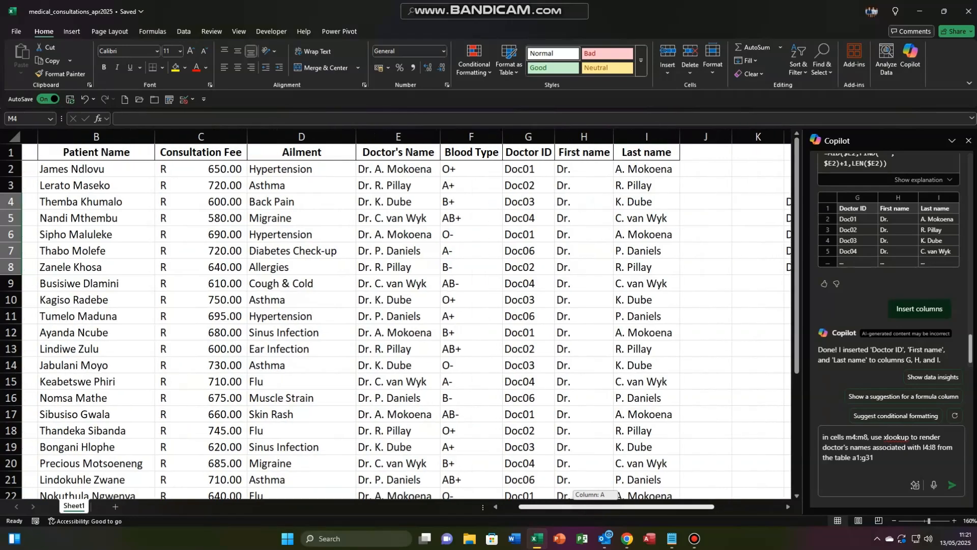
{"action": "left_click_drag", "start_coordinate": [547, 506], "coordinate": [527, 506]}
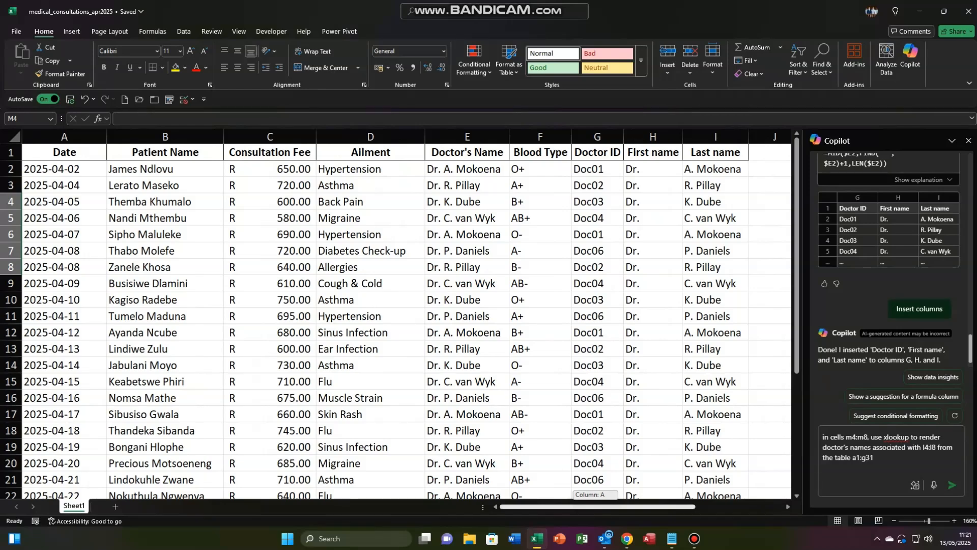
{"action": "left_click_drag", "start_coordinate": [527, 506], "coordinate": [526, 507]}
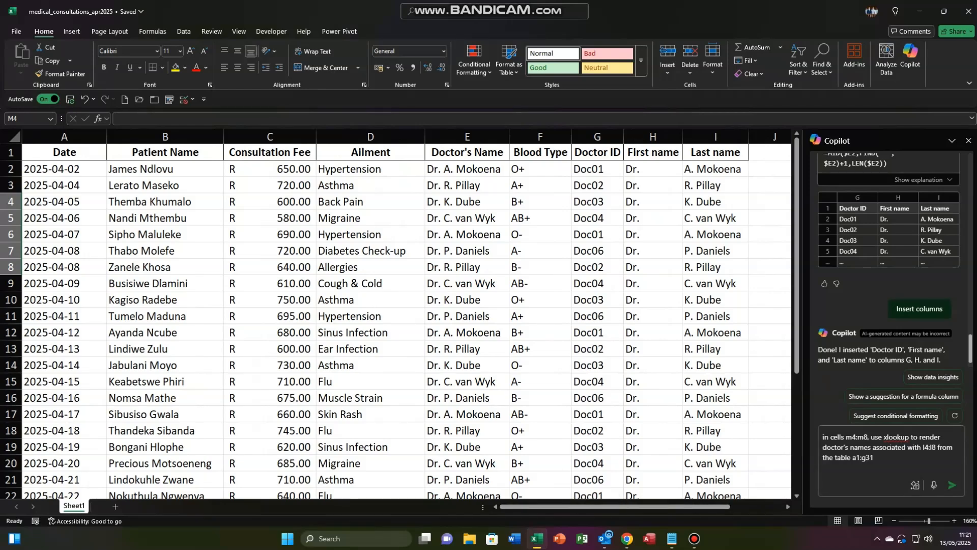
{"action": "key", "text": "Return"}
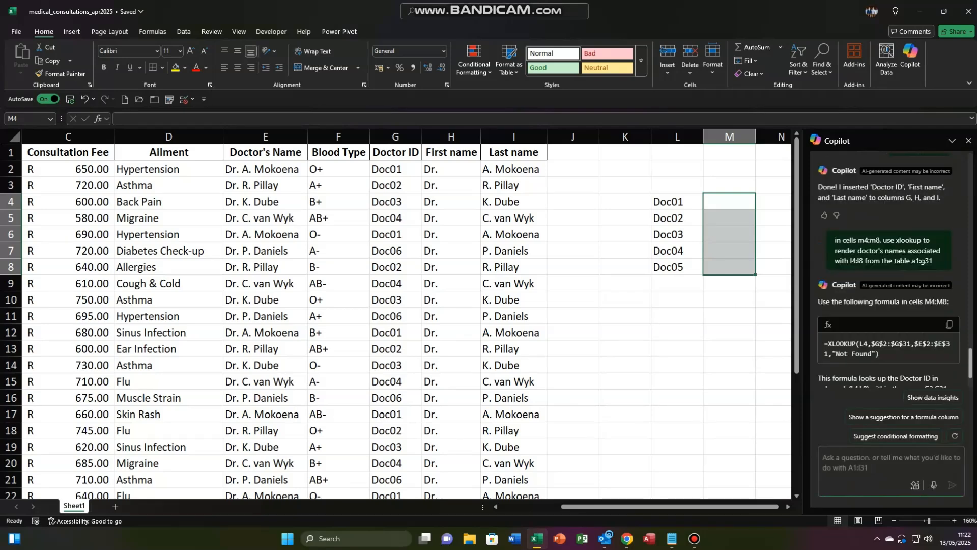
- Copy Copilot's XLOOKUP formula into M4 and fill it down to M8
{"action": "scroll", "coordinate": [888, 269], "scroll_direction": "down", "scroll_amount": 1}
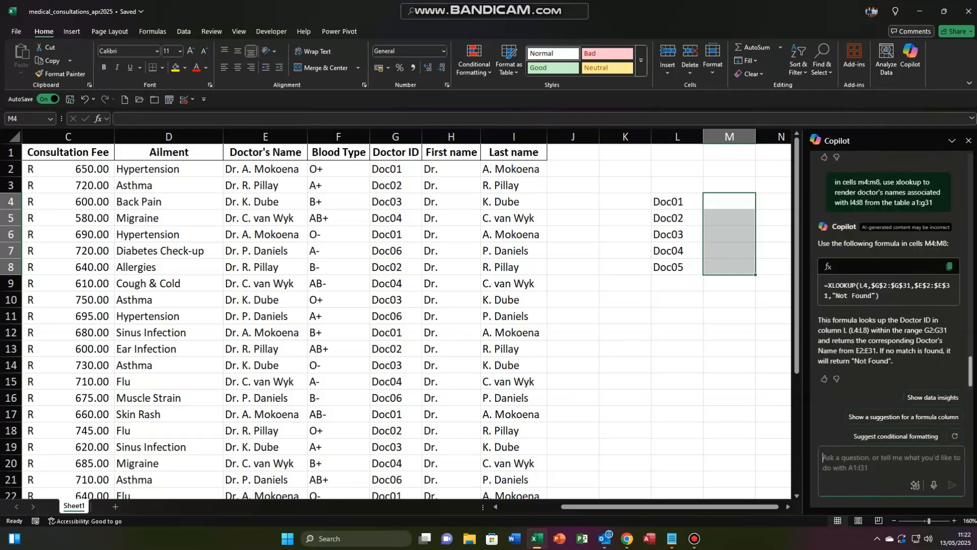
{"action": "left_click", "coordinate": [949, 266]}
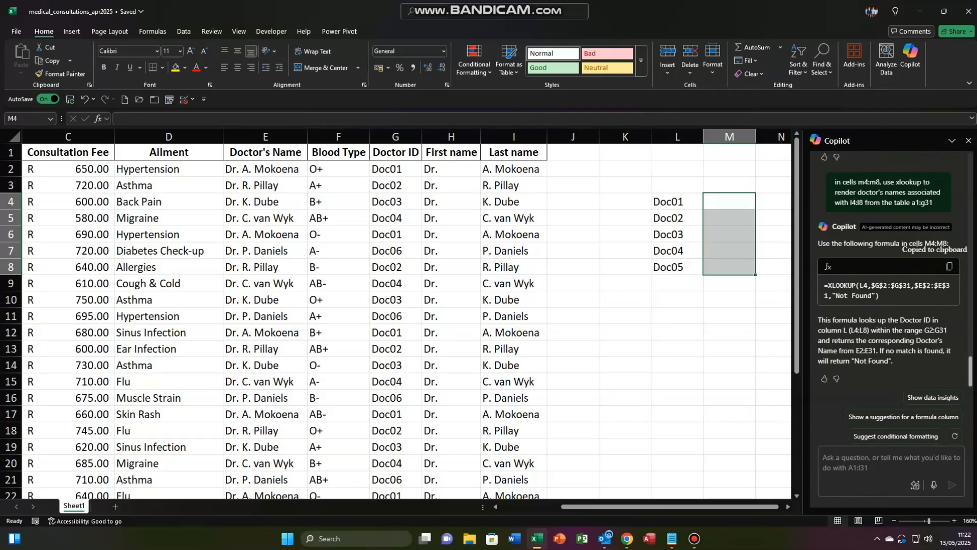
{"action": "left_click", "coordinate": [728, 202]}
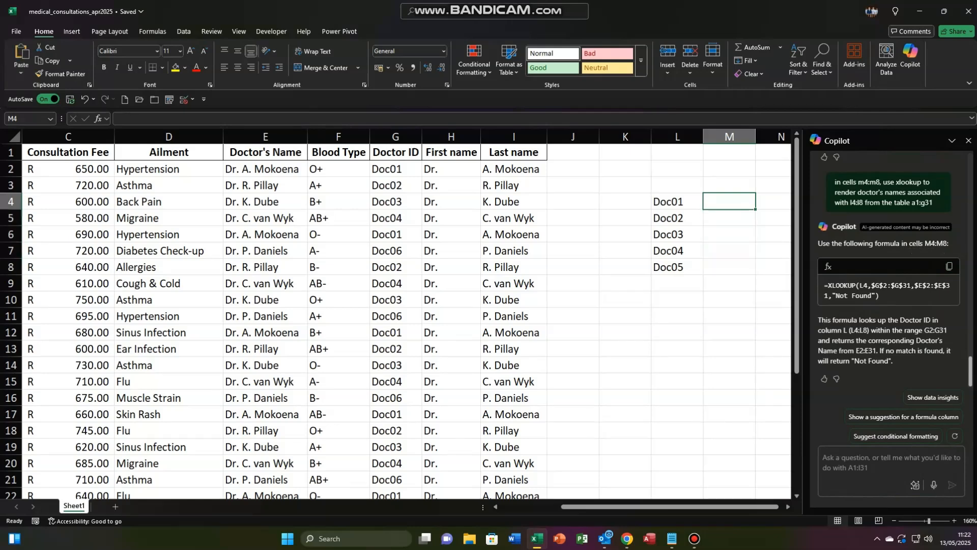
{"action": "key", "text": "ctrl+v"}
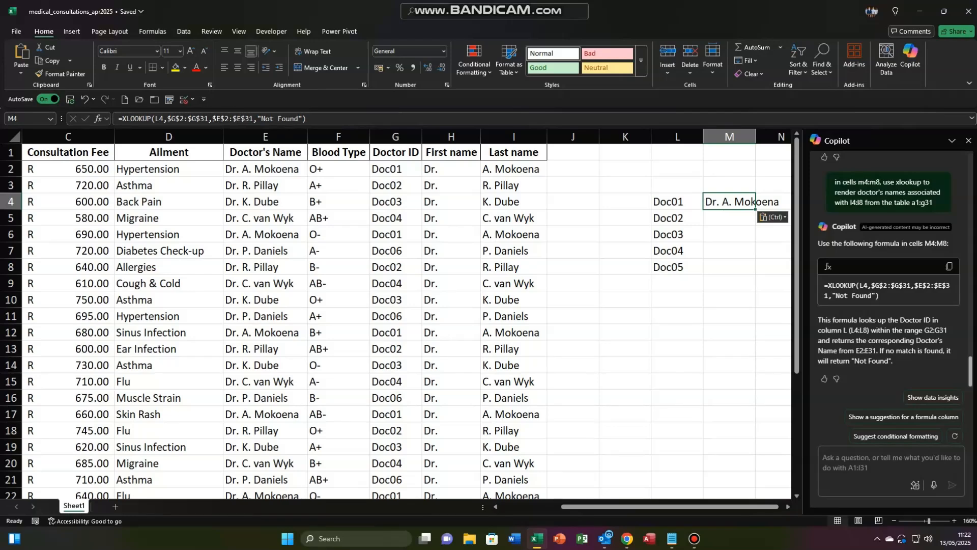
{"action": "left_click_drag", "start_coordinate": [755, 209], "coordinate": [755, 274]}
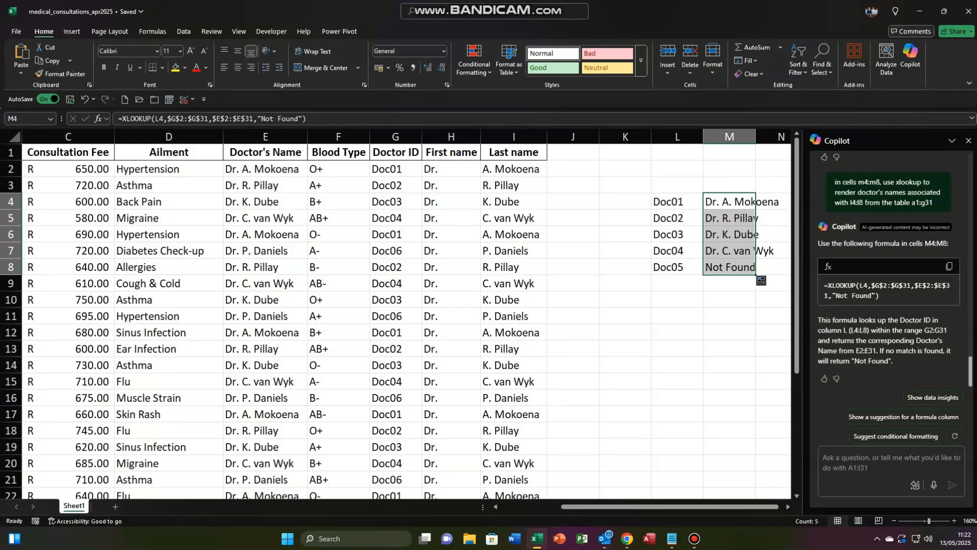
- Change the last doctor ID in L8 to Doc06
{"action": "left_click", "coordinate": [677, 267]}
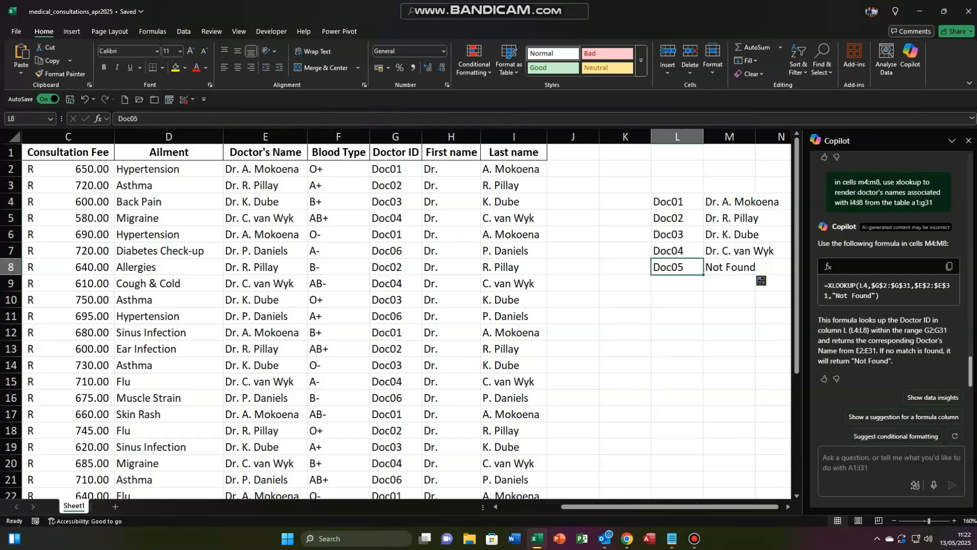
{"action": "key", "text": "F2"}
{"action": "key", "text": "BackSpace"}
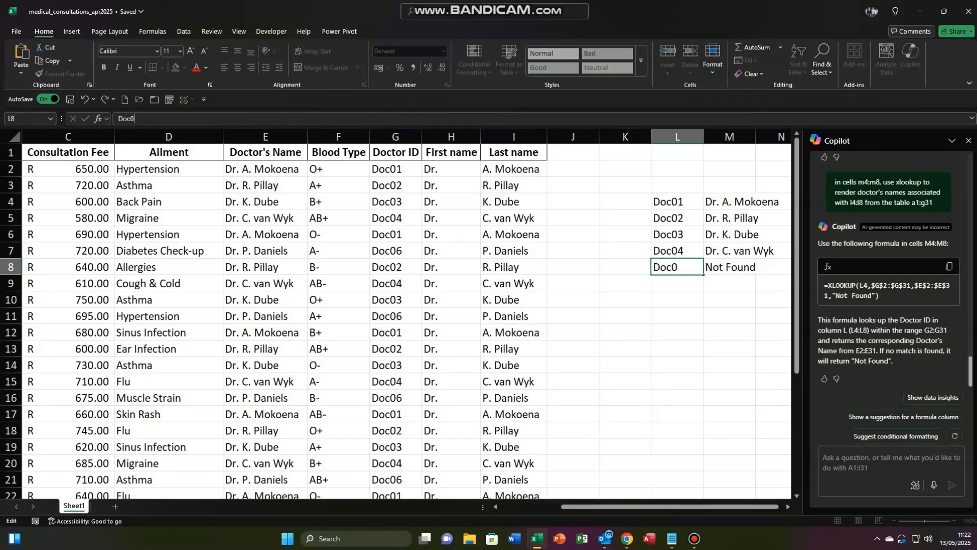
{"action": "type", "text": "6"}
{"action": "key", "text": "Return"}
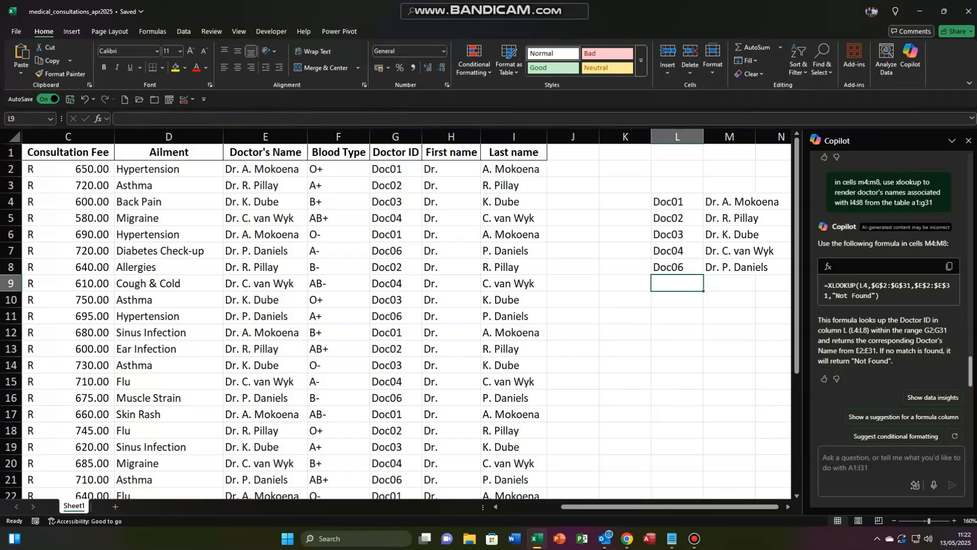
{"action": "key", "text": "F12"}
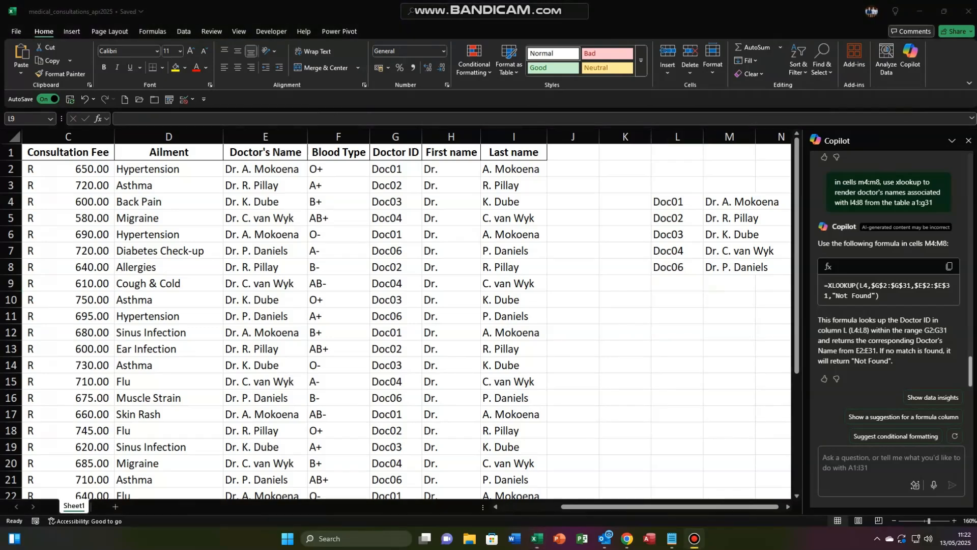